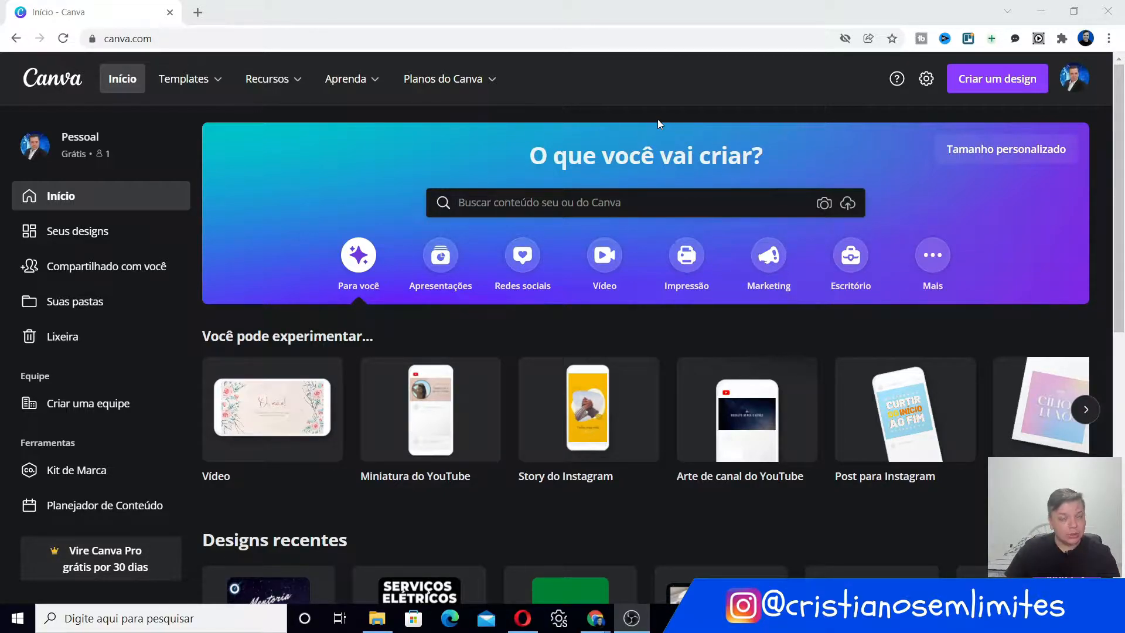
# - Create a blank Instagram Story design and place the uploaded round portrait with the yellow glow centred in its upper part
pyautogui.click(997, 79)
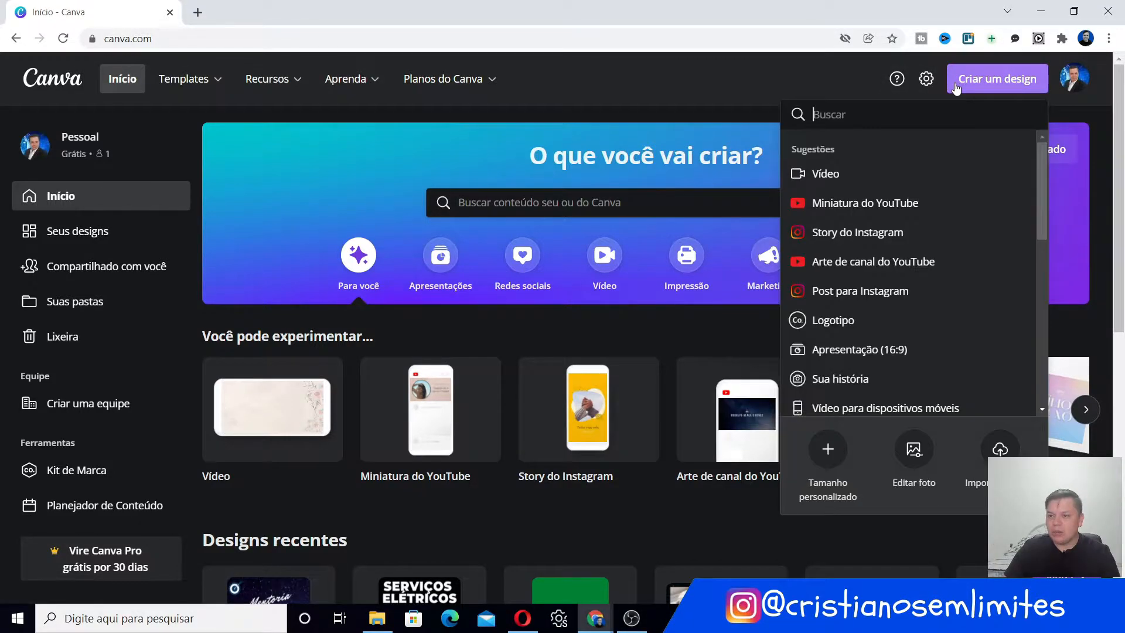
pyautogui.click(892, 238)
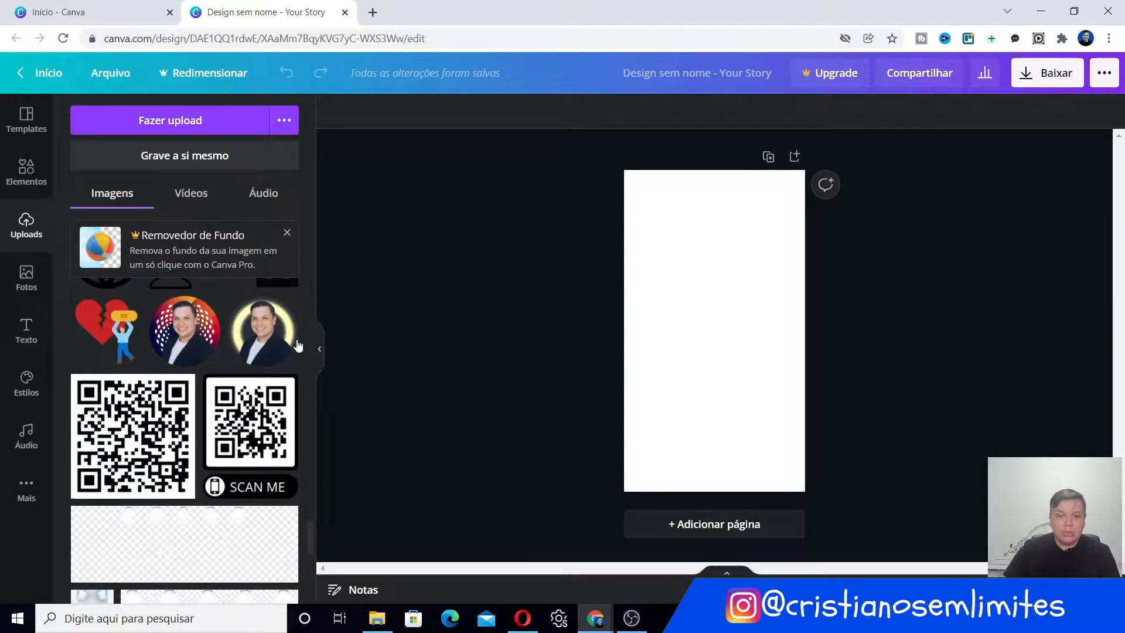
pyautogui.moveTo(202, 328); pyautogui.dragTo(701, 263)
pyautogui.press('Delete')
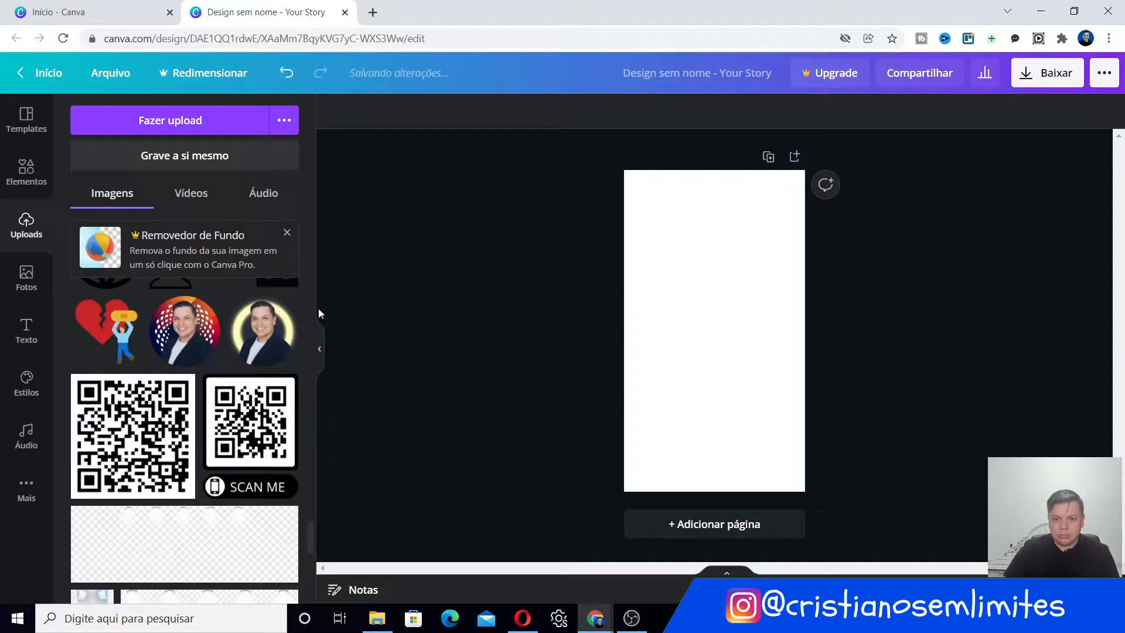
pyautogui.moveTo(261, 331); pyautogui.dragTo(693, 253)
pyautogui.click(942, 329)
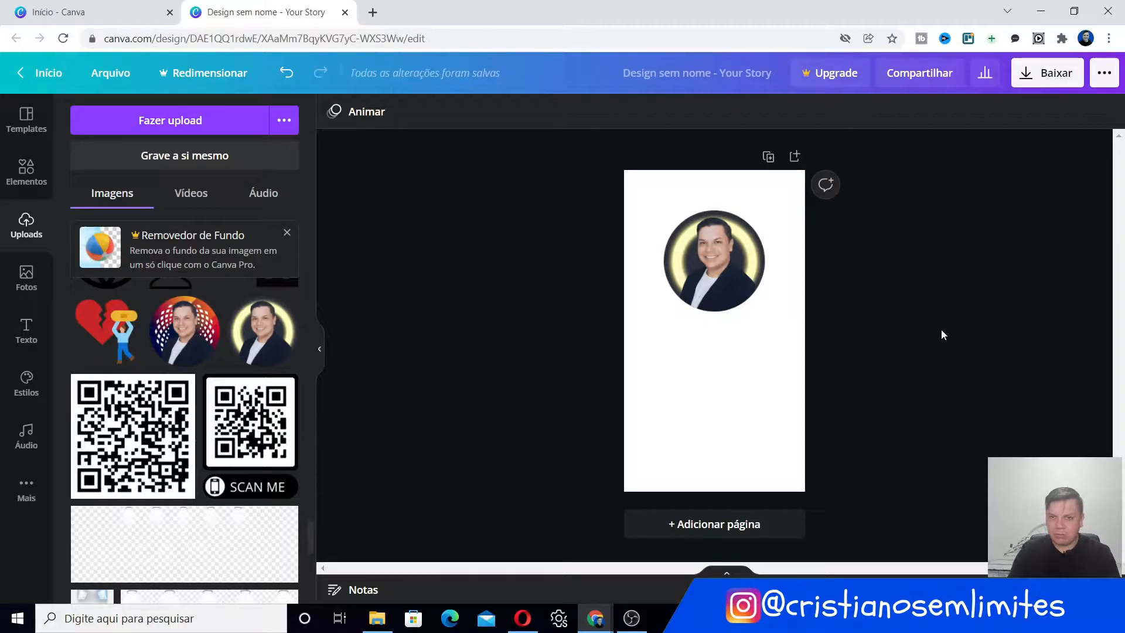
pyautogui.moveTo(720, 244); pyautogui.dragTo(720, 233)
# - Set the page background to the standard dark blue
pyautogui.click(714, 327)
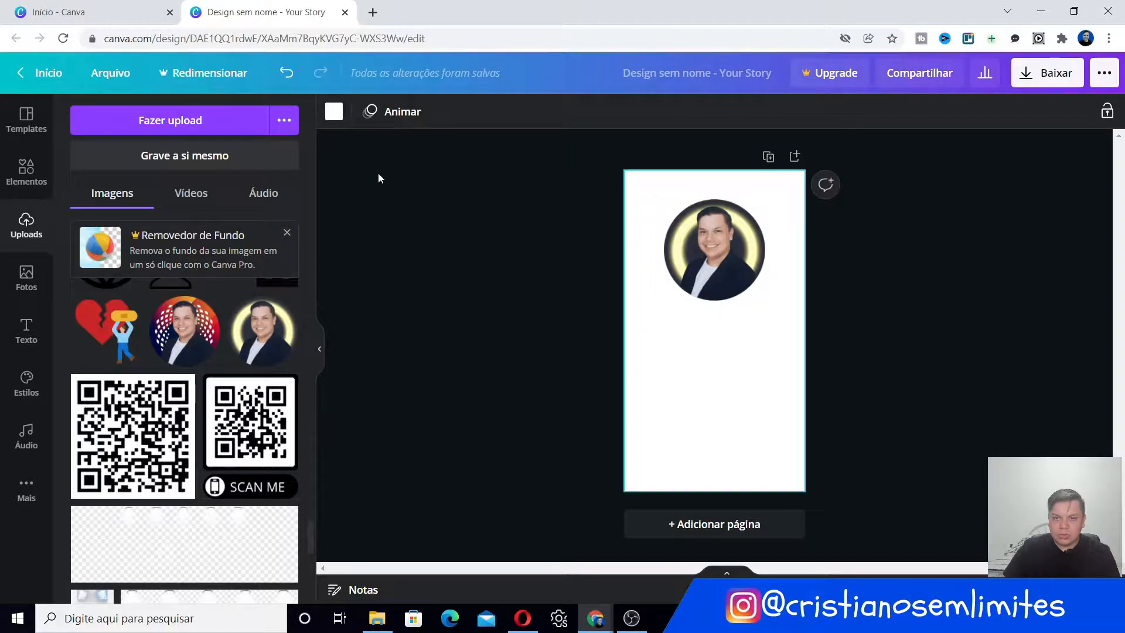
pyautogui.click(337, 116)
pyautogui.click(284, 477)
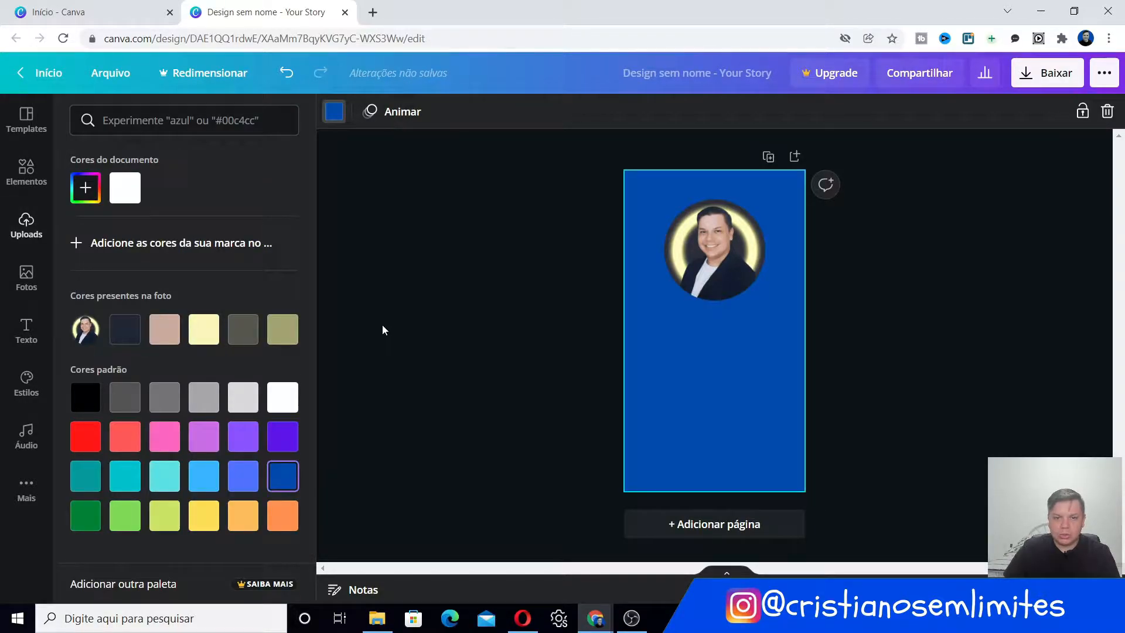
# - Add a heading with the person's first name, centred just below the portrait
pyautogui.write('título')
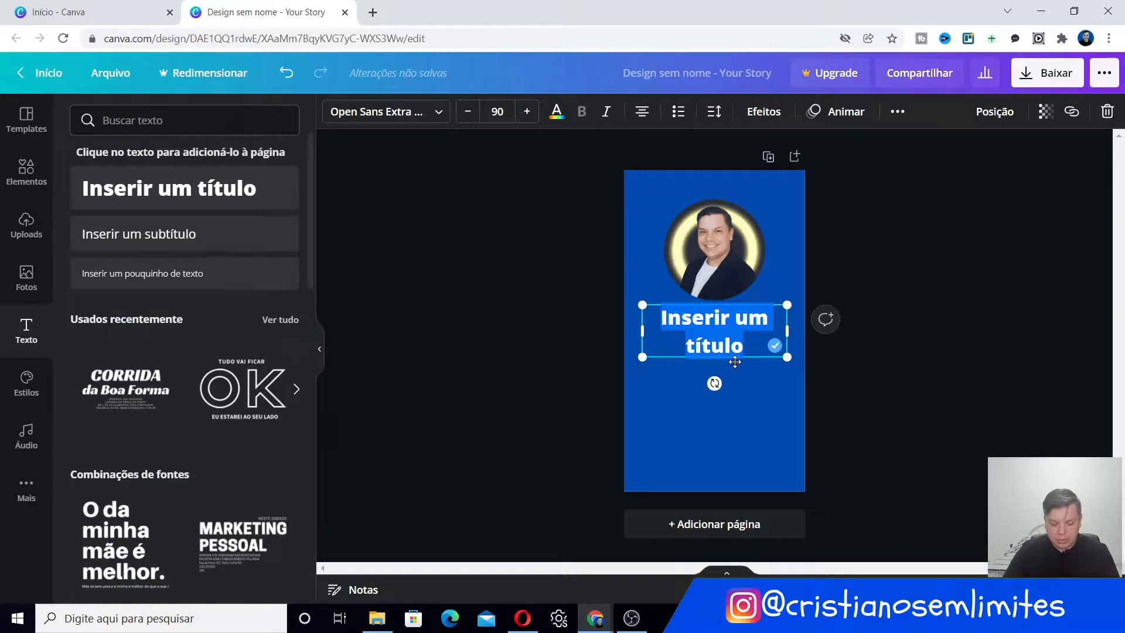
pyautogui.write('Cristiano')
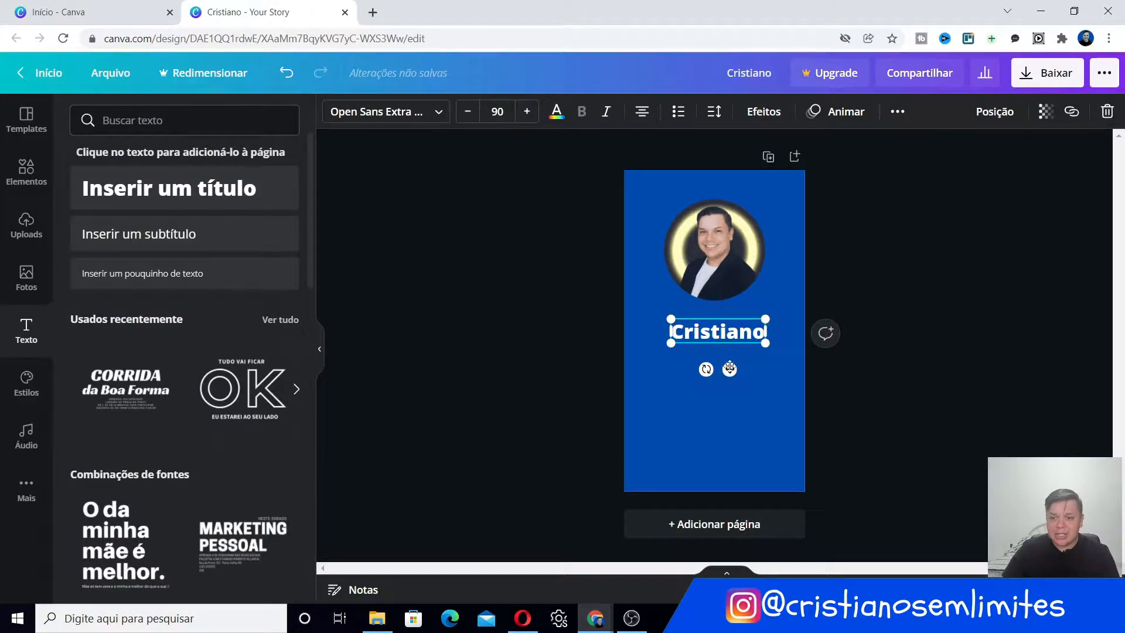
pyautogui.click(765, 369)
pyautogui.click(734, 339)
pyautogui.moveTo(733, 339); pyautogui.dragTo(730, 338)
pyautogui.click(892, 324)
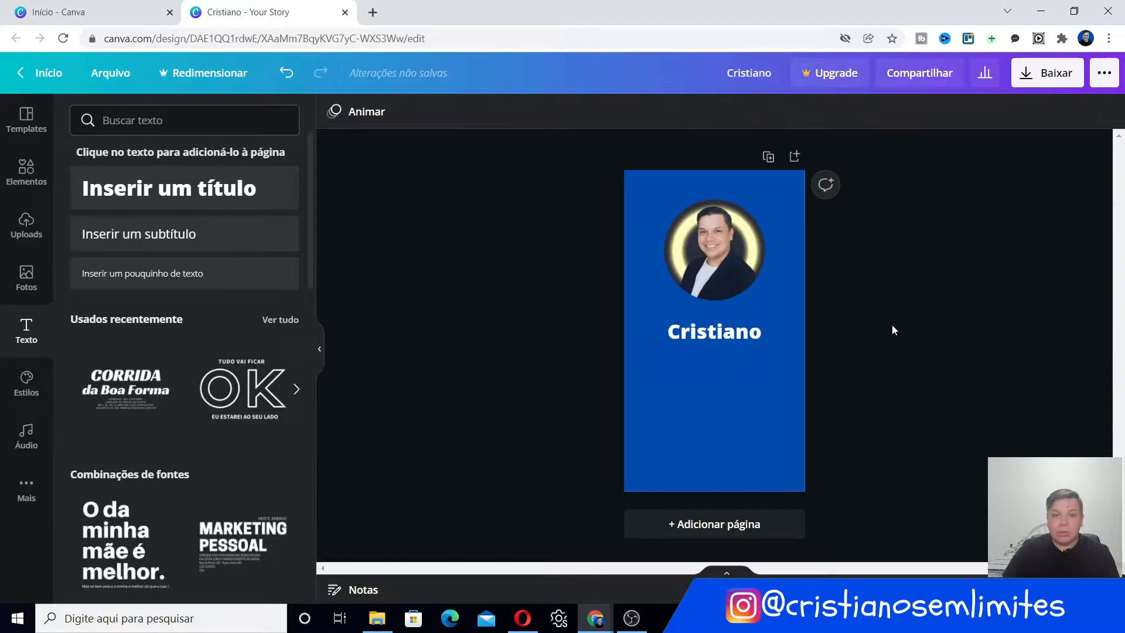
pyautogui.click(162, 122)
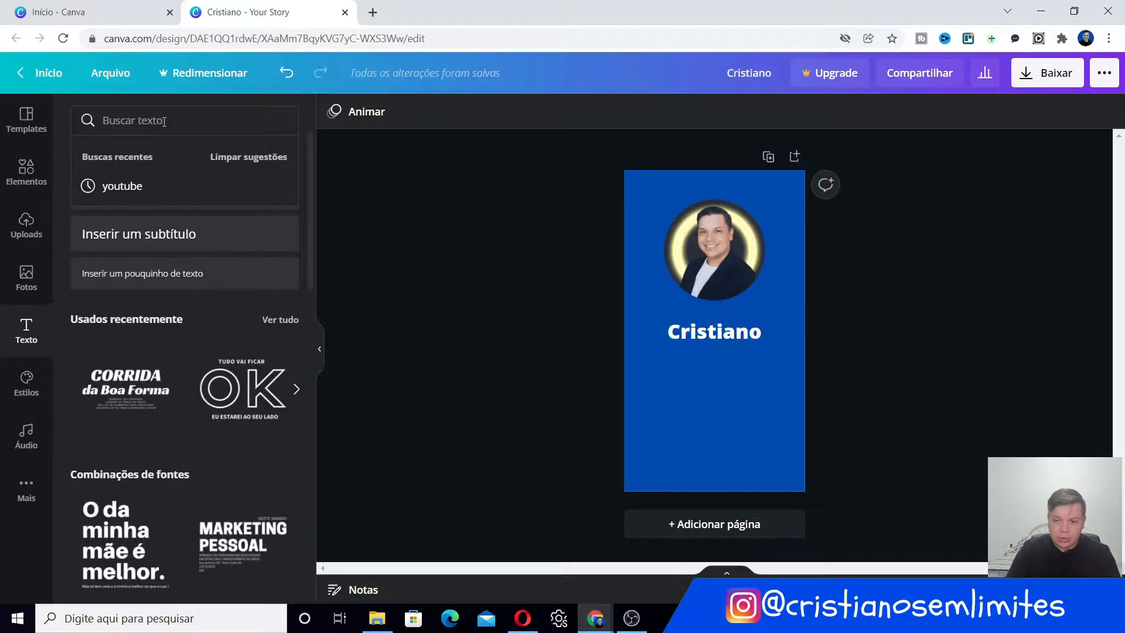
pyautogui.write('what')
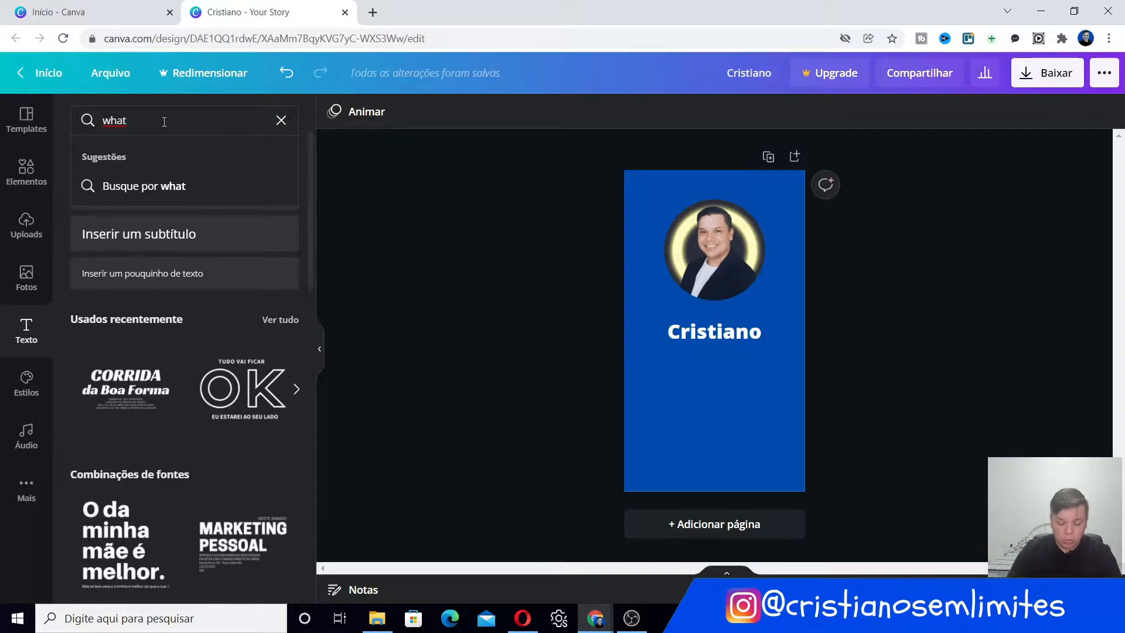
pyautogui.write('s')
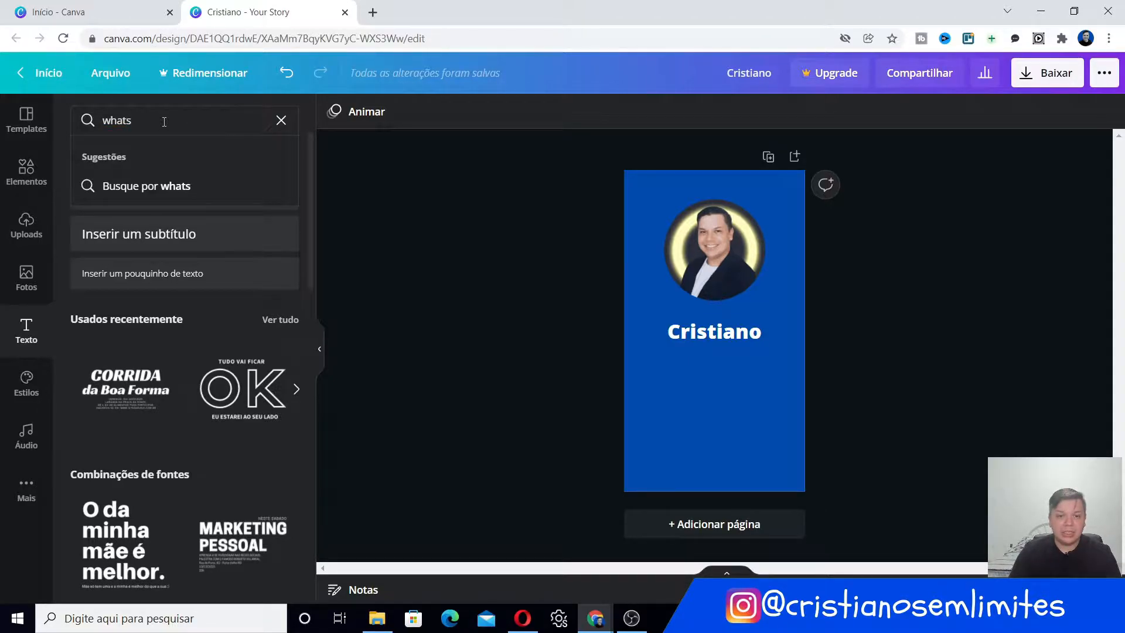
pyautogui.write('app')
pyautogui.press('Return')
# - Find the green square WhatsApp icon among the elements, place it below the name and shrink it to leave room beside it
pyautogui.click(26, 173)
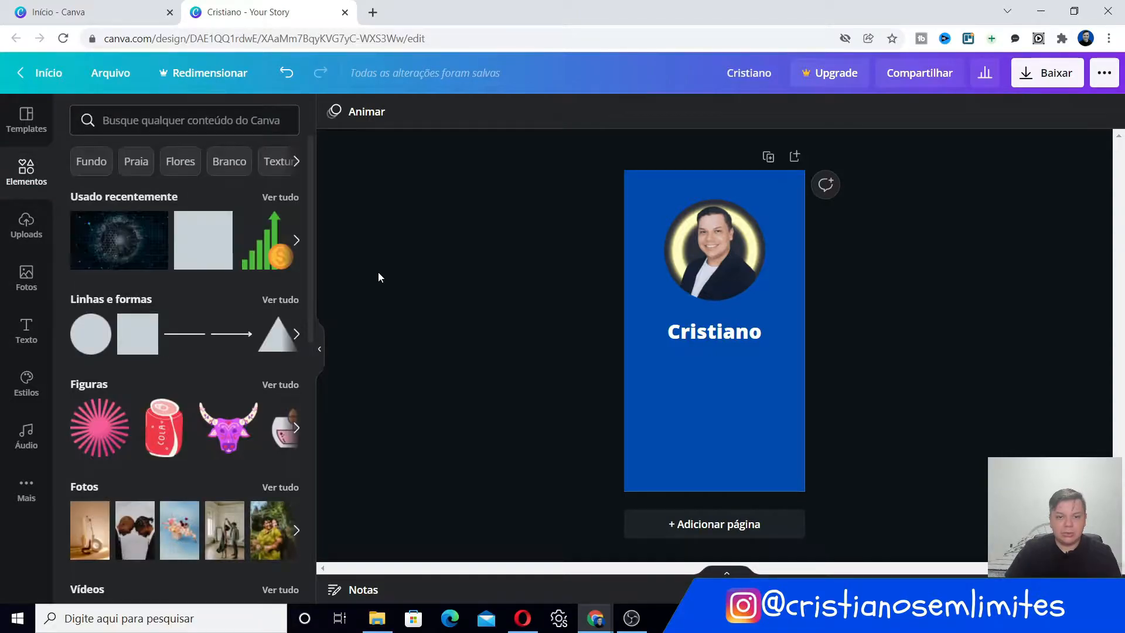
pyautogui.moveTo(106, 364); pyautogui.dragTo(681, 381)
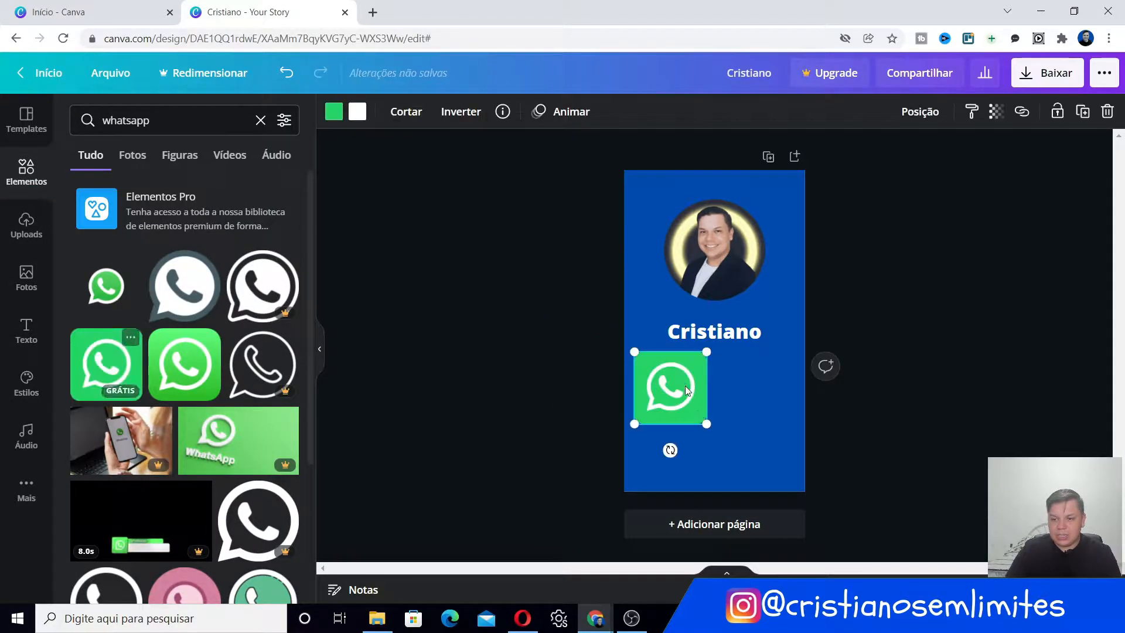
pyautogui.moveTo(705, 426); pyautogui.dragTo(682, 381)
pyautogui.click(929, 399)
# - Search the elements for "instagram" and place the colourful Instagram icon beside the WhatsApp icon at matching size
pyautogui.click(152, 121)
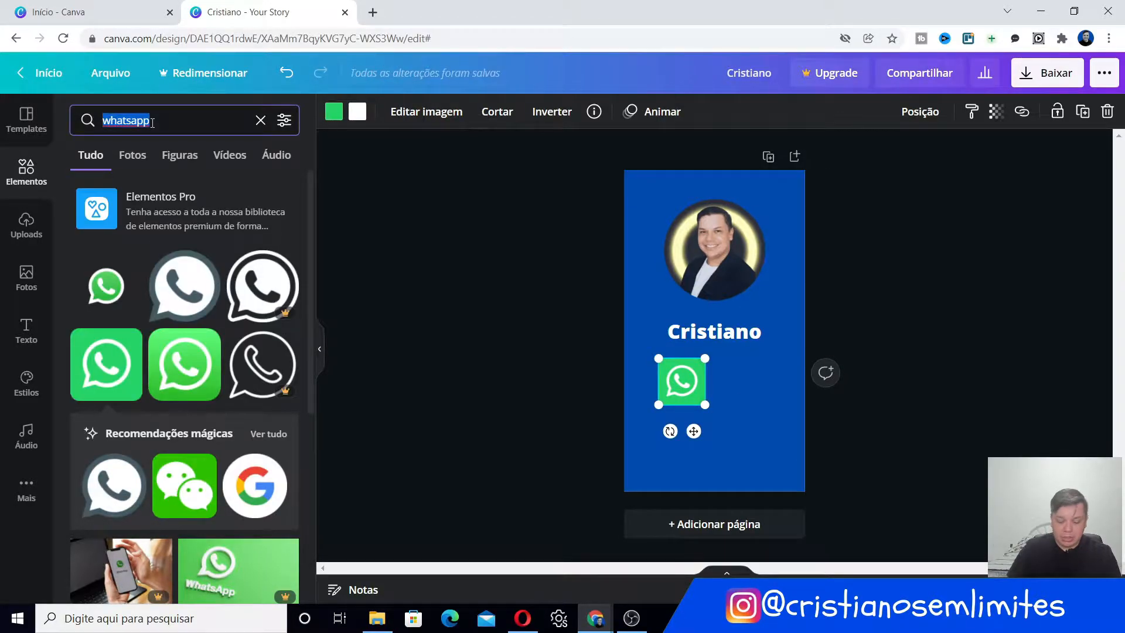
pyautogui.write('ins')
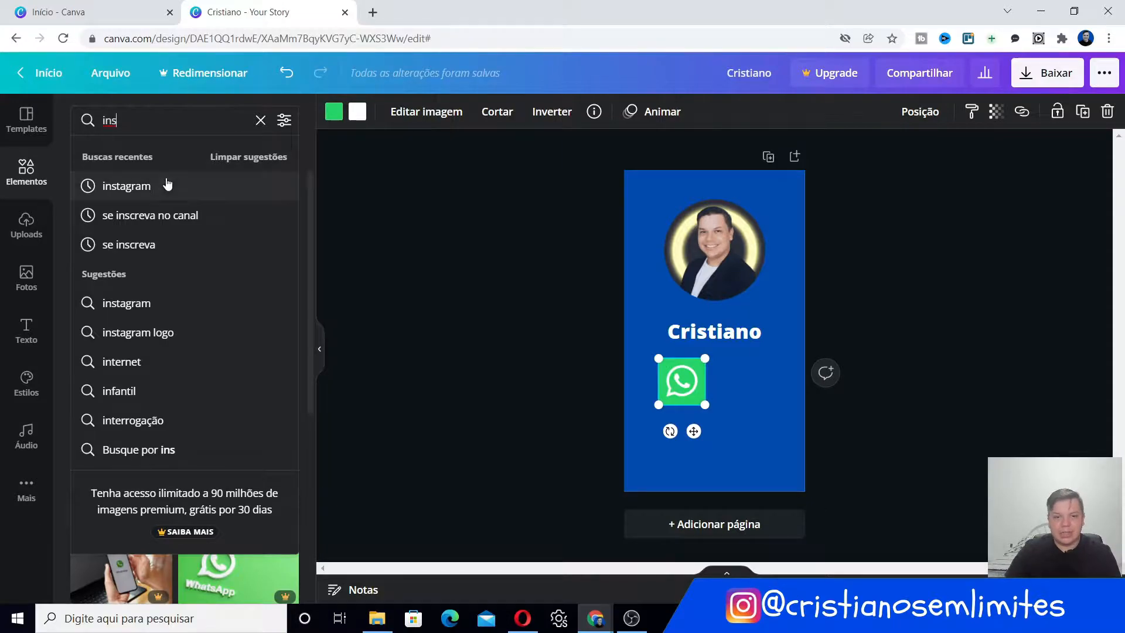
pyautogui.click(166, 185)
pyautogui.moveTo(107, 286); pyautogui.dragTo(742, 381)
pyautogui.click(748, 383)
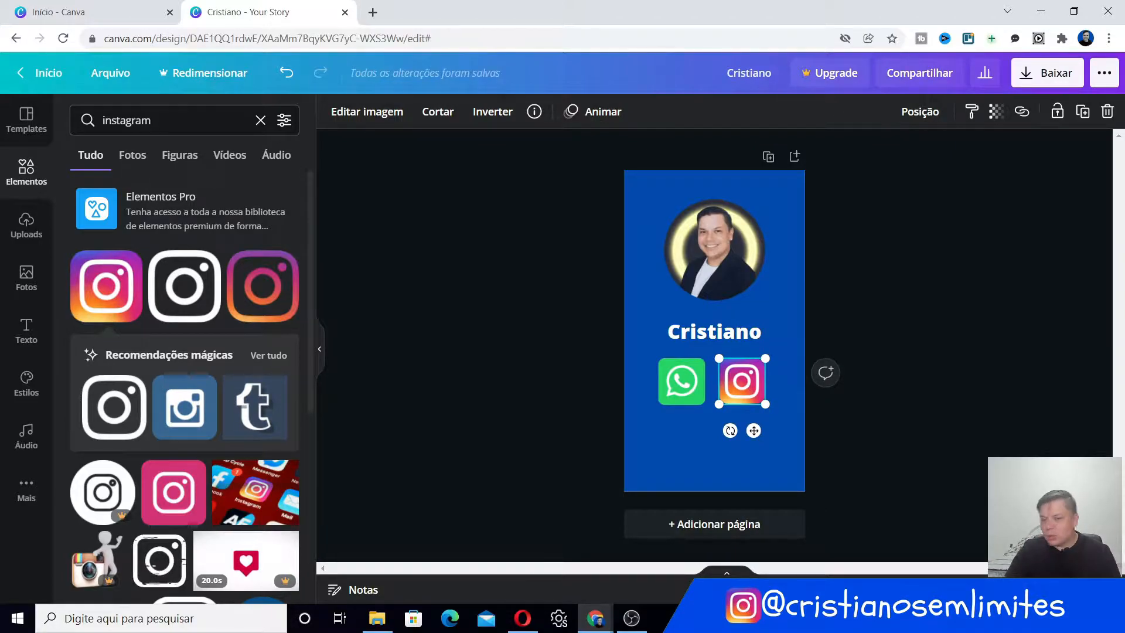
pyautogui.click(783, 431)
pyautogui.click(747, 391)
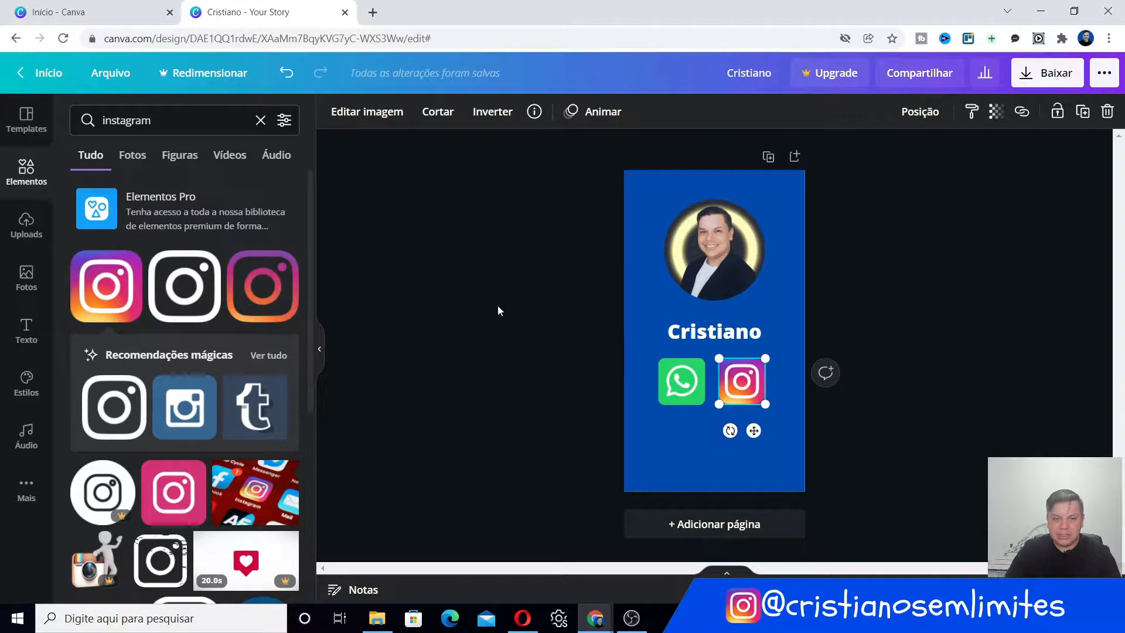
# - Find the red YouTube icon and the blue Facebook icon and place them as a second row below WhatsApp and Instagram
pyautogui.click(177, 125)
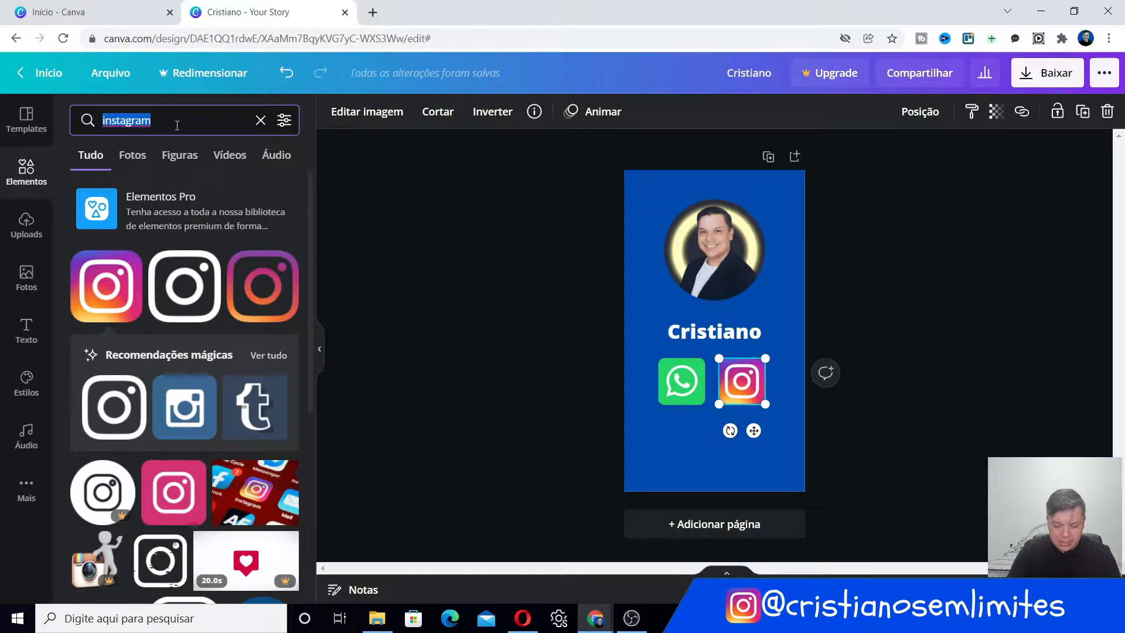
pyautogui.write('you')
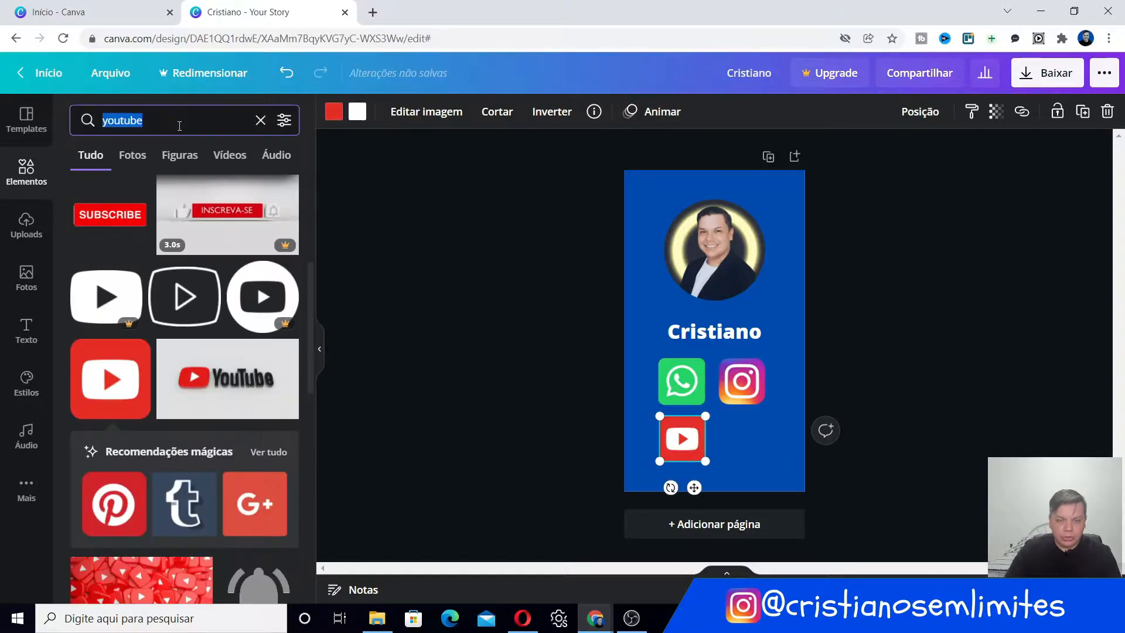
pyautogui.write('face')
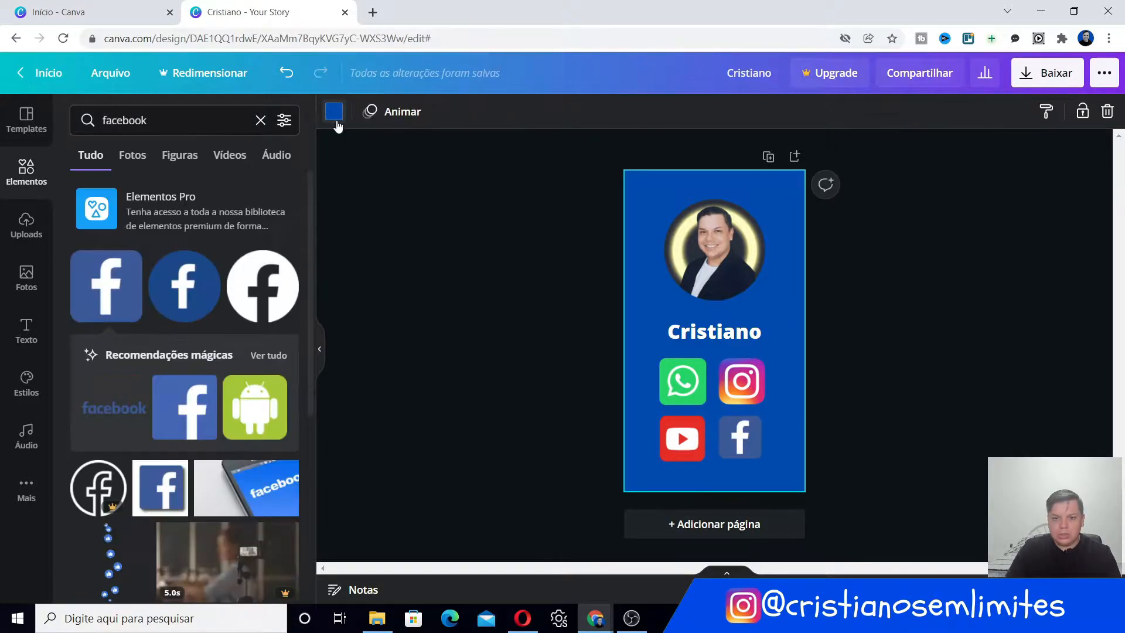
# - Replace the blue page background with the dark navy photo colour, covered by the dark chalkboard texture photo
pyautogui.click(334, 111)
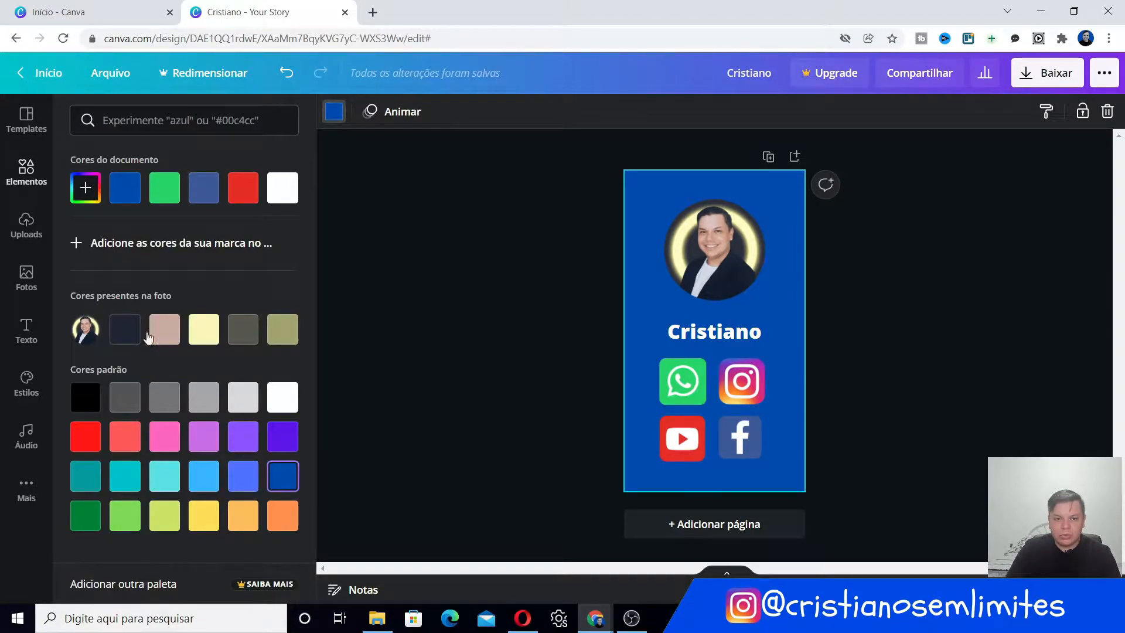
pyautogui.click(127, 330)
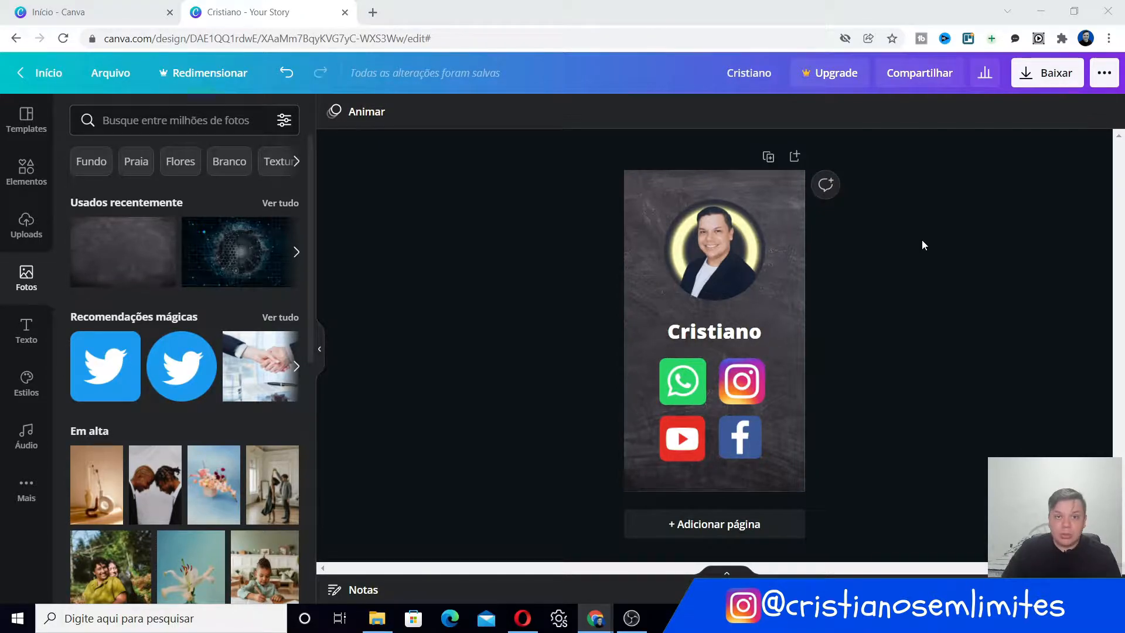
# - Link the Instagram icon to the owner's Instagram profile URL
pyautogui.click(758, 379)
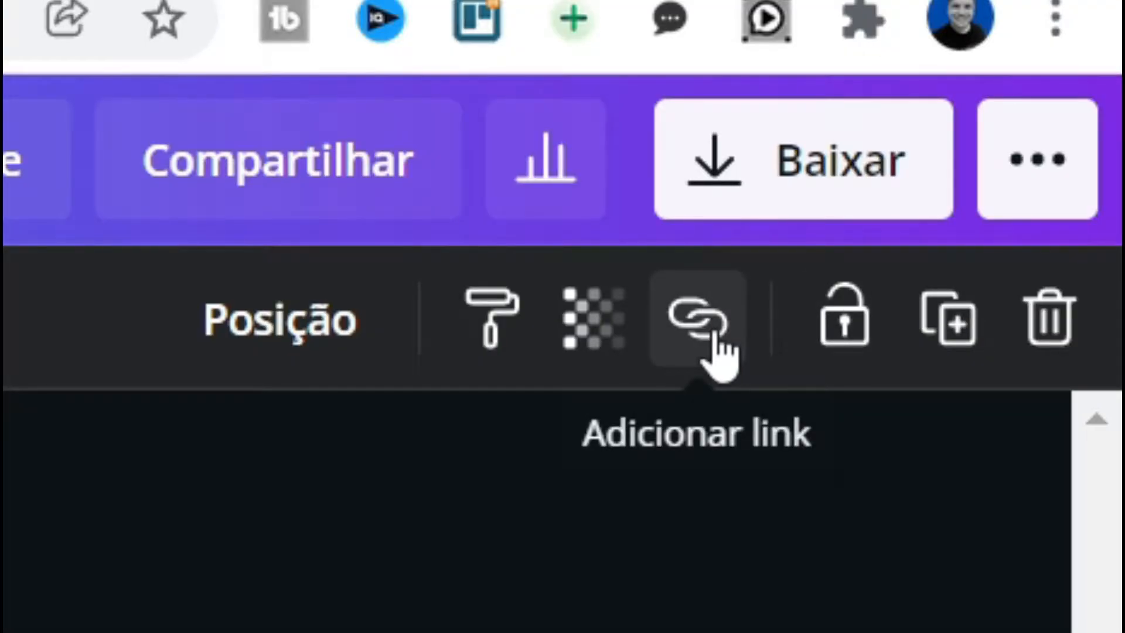
pyautogui.click(715, 334)
pyautogui.write('https://www.instagram.com/cristianosemlimites/')
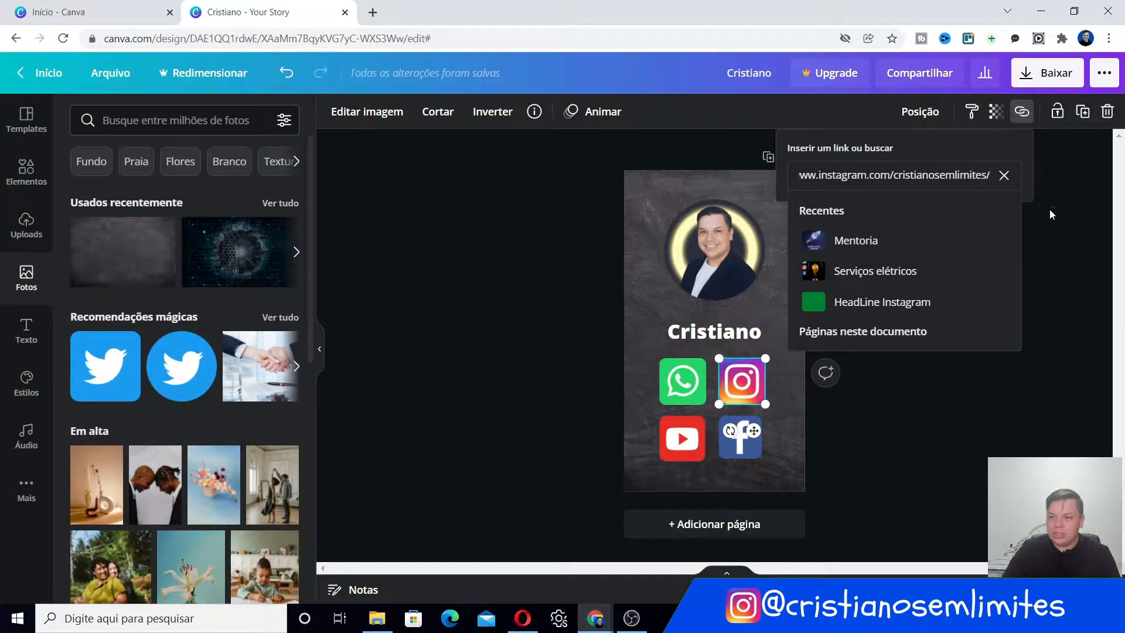
pyautogui.press('Return')
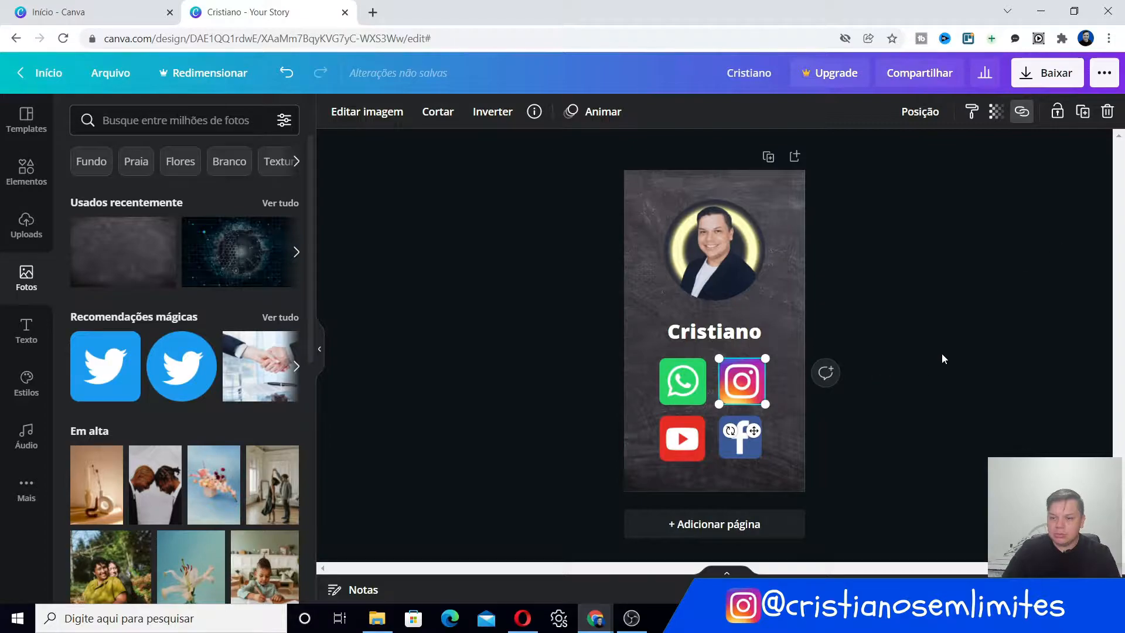
pyautogui.click(773, 375)
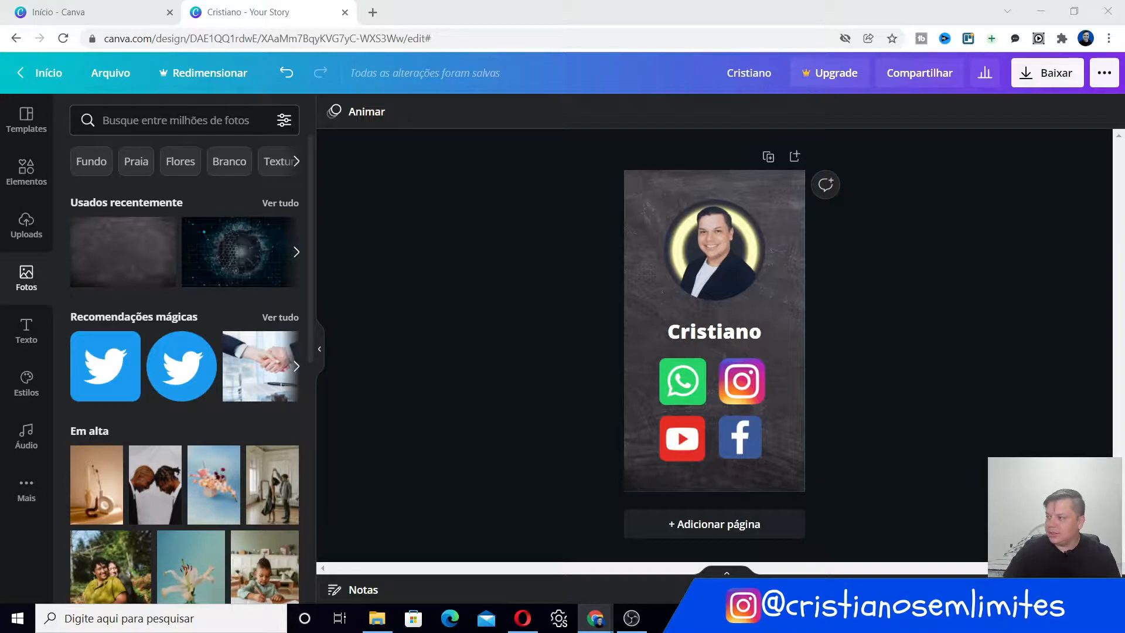
# - Link the YouTube icon to the owner's YouTube channel URL
pyautogui.click(683, 439)
pyautogui.click(1022, 113)
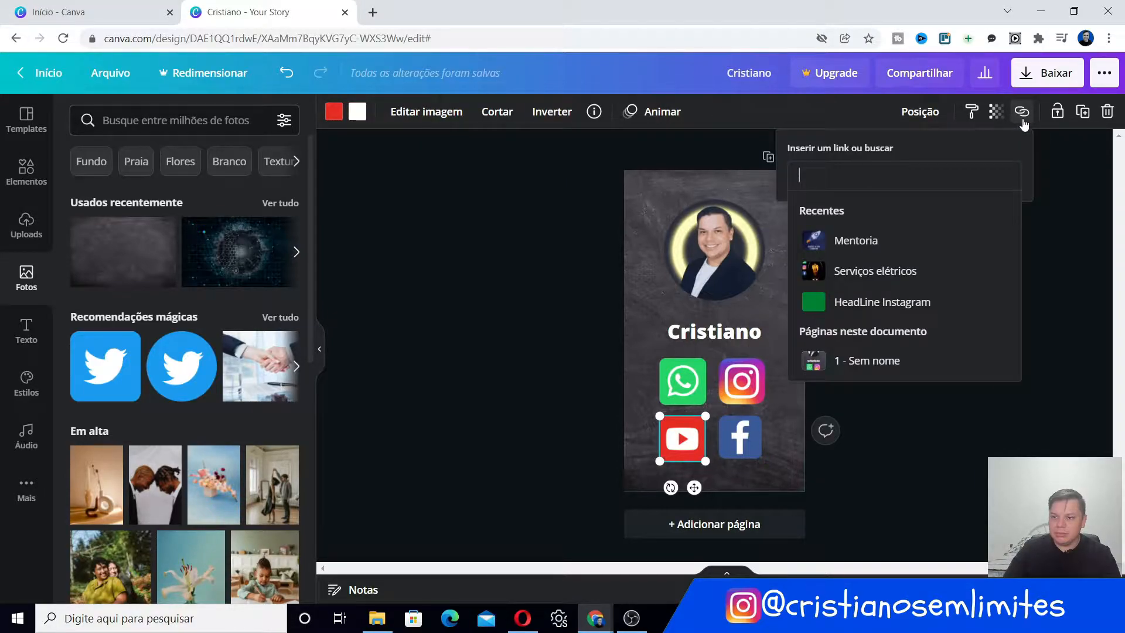
pyautogui.write('https://www.youtube.com/cristianomacedo')
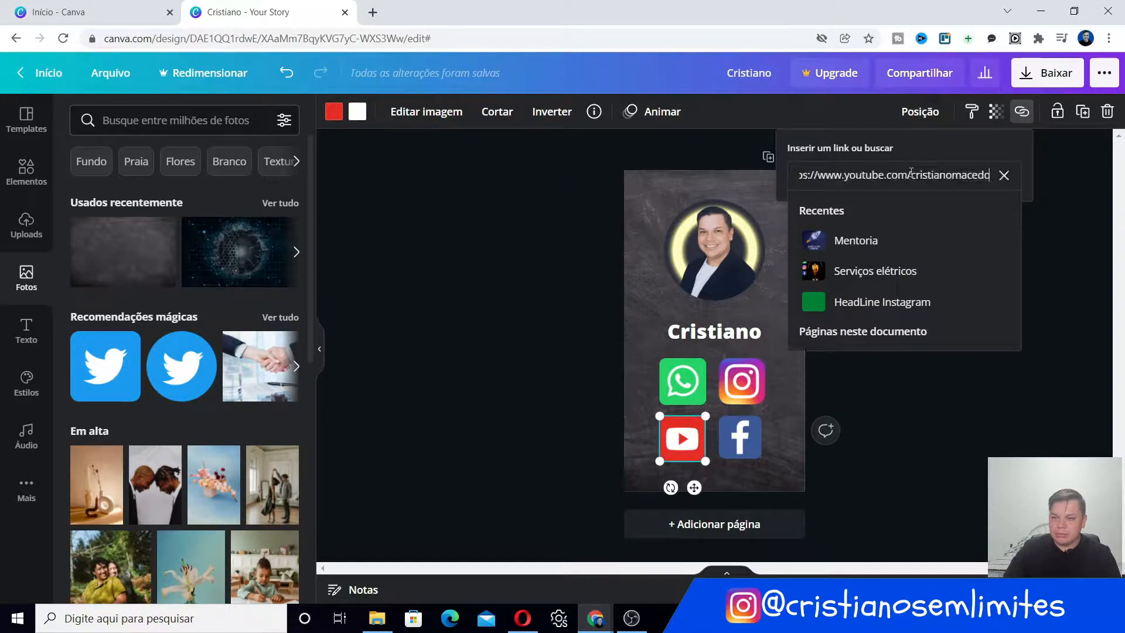
pyautogui.click(1068, 290)
# - Link the Facebook icon to the owner's Facebook page URL
pyautogui.press('Tab')
pyautogui.click(1022, 111)
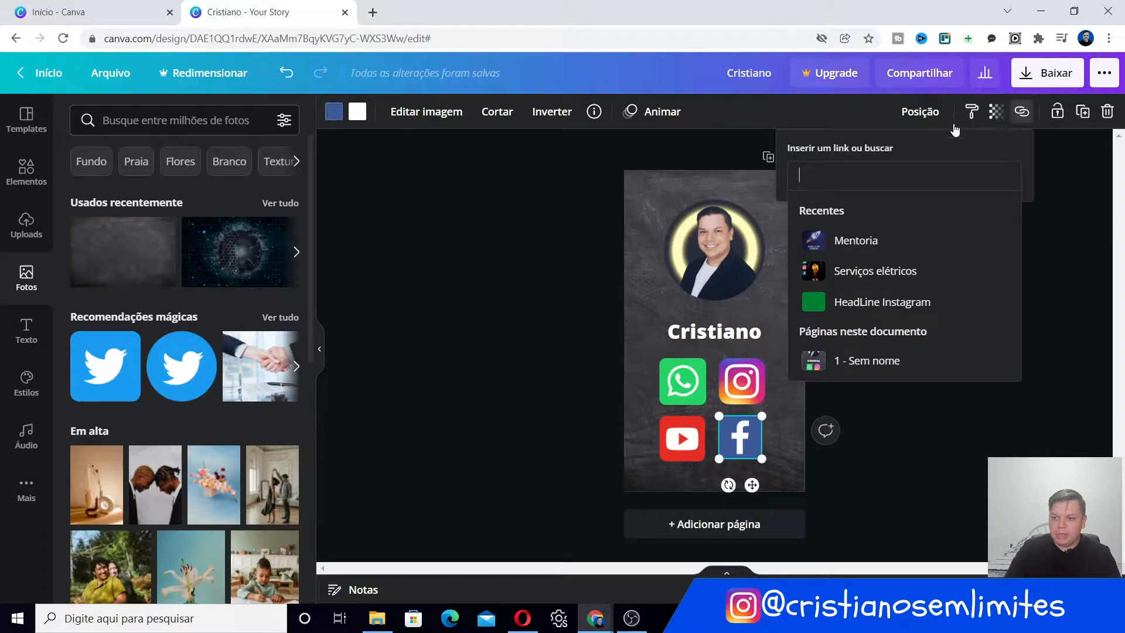
pyautogui.write('https://www.facebook.com/cristianosemlimites/')
pyautogui.click(1064, 263)
# - Open the link field of the WhatsApp icon and view the WhatsApp link generator at convertte.com.br/gerador-link-whatsapp in the other browser window
pyautogui.press('Tab')
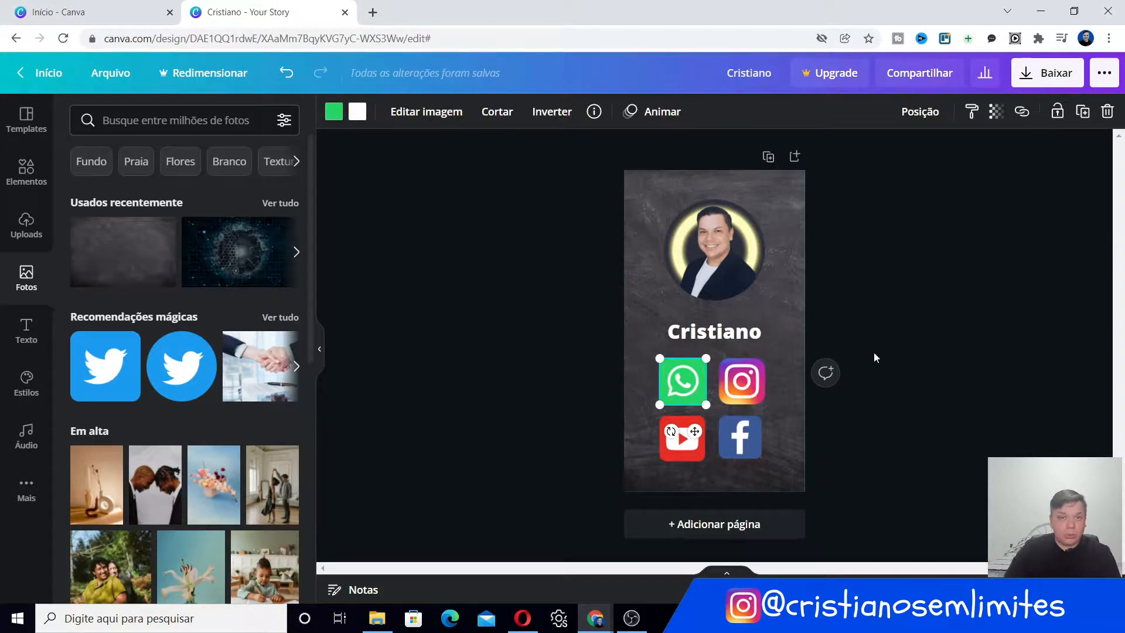
pyautogui.click(1022, 112)
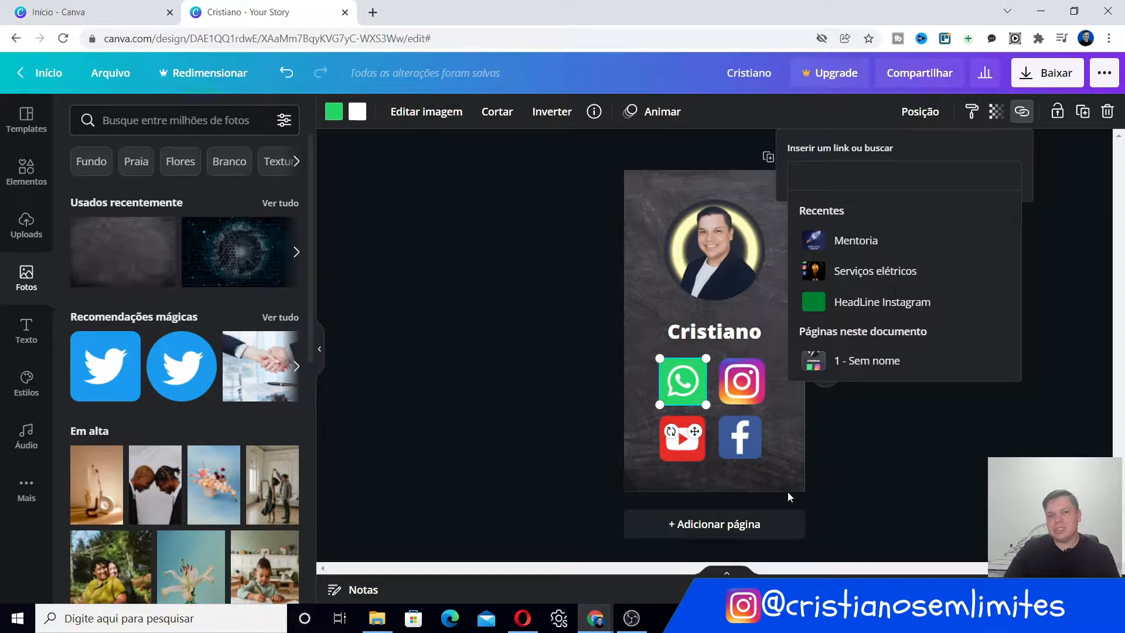
pyautogui.hotkey('alt', 'Tab')
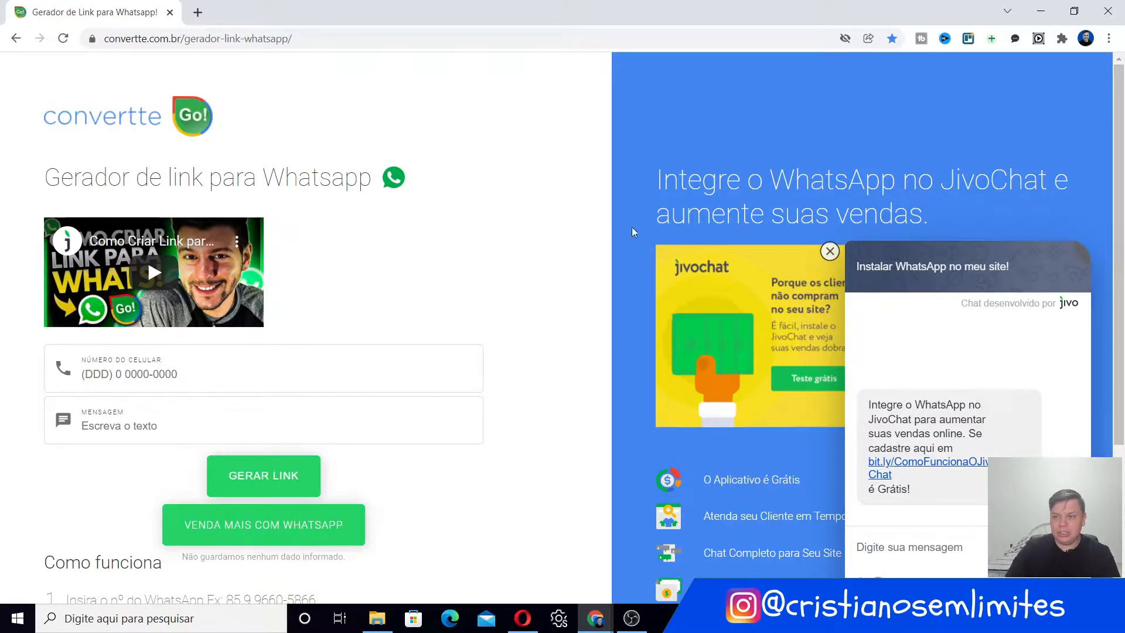
pyautogui.click(1041, 10)
pyautogui.click(877, 371)
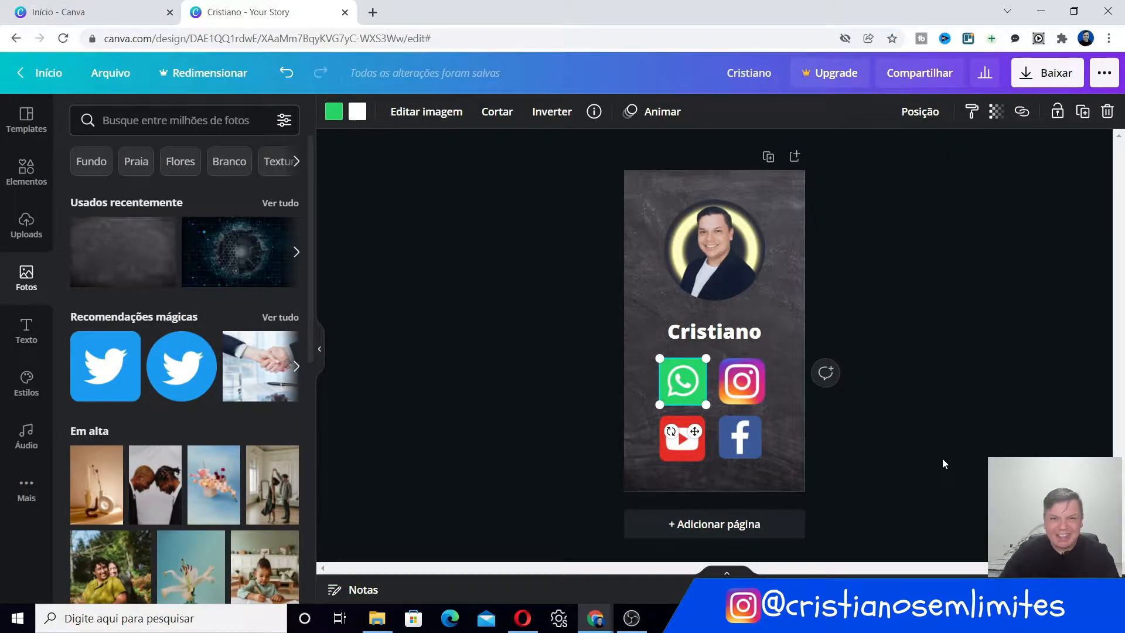
pyautogui.click(1016, 442)
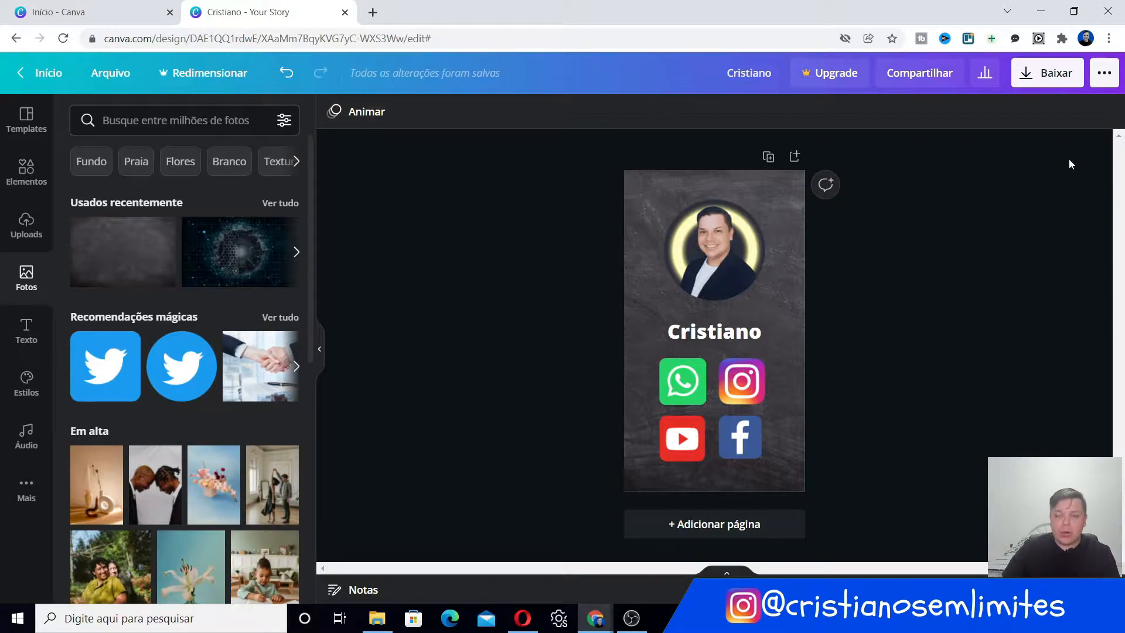
# - Open the card's download settings and show the available file formats
pyautogui.click(1040, 75)
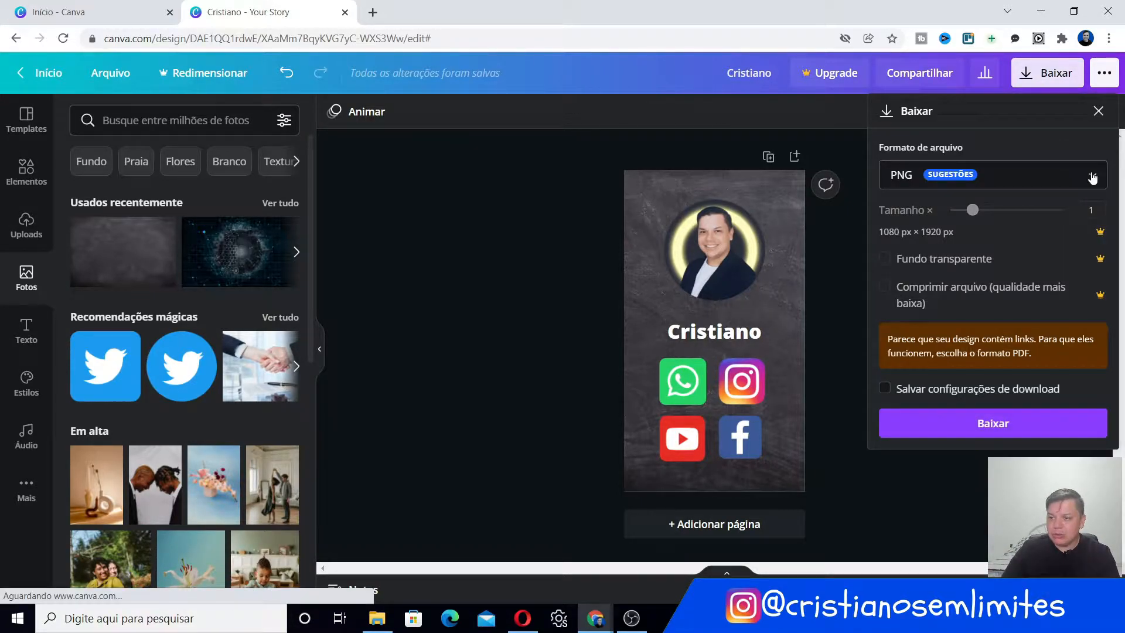
pyautogui.click(1090, 176)
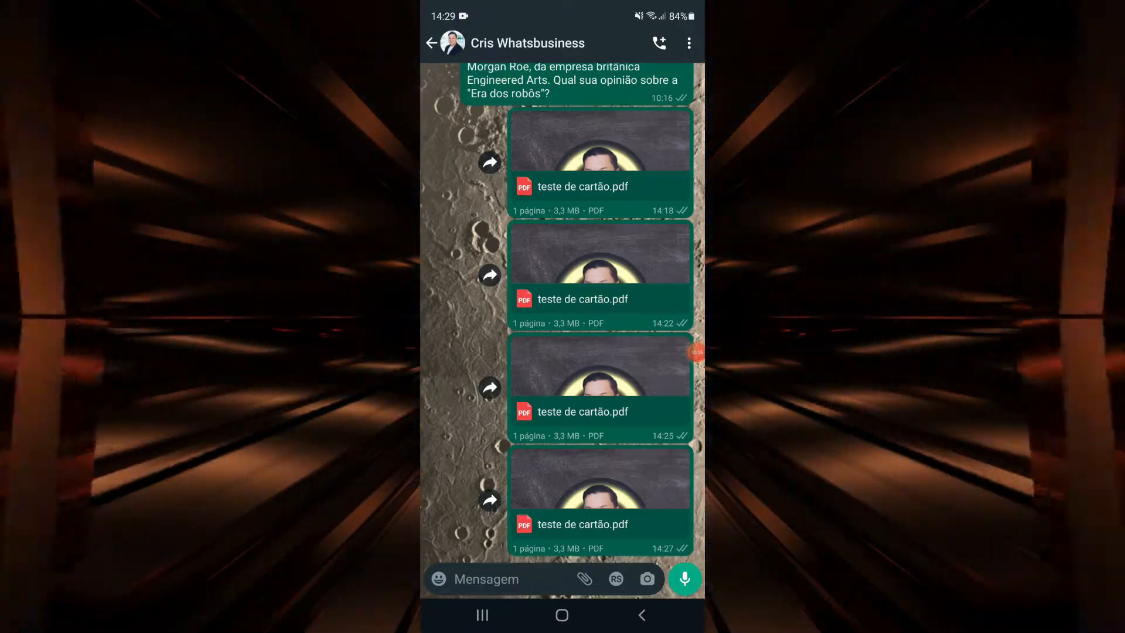
# - Open teste de cartão.pdf from the WhatsApp chat on the phone, test the card's Instagram link in the Instagram app, and return to the PDF
pyautogui.click(597, 524)
pyautogui.click(500, 580)
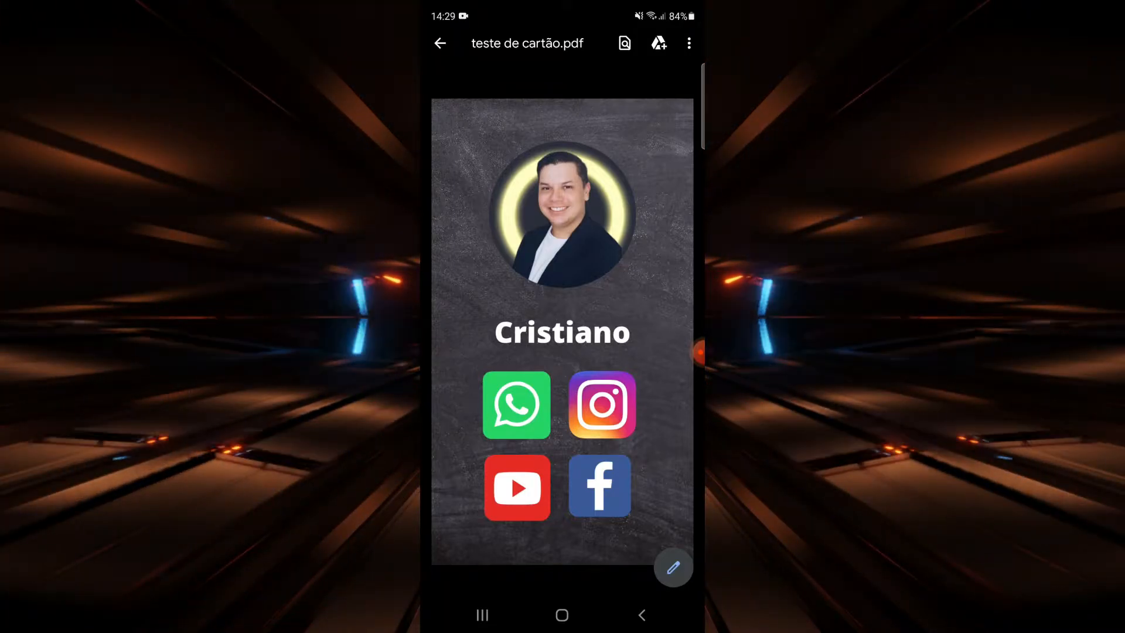
pyautogui.click(602, 404)
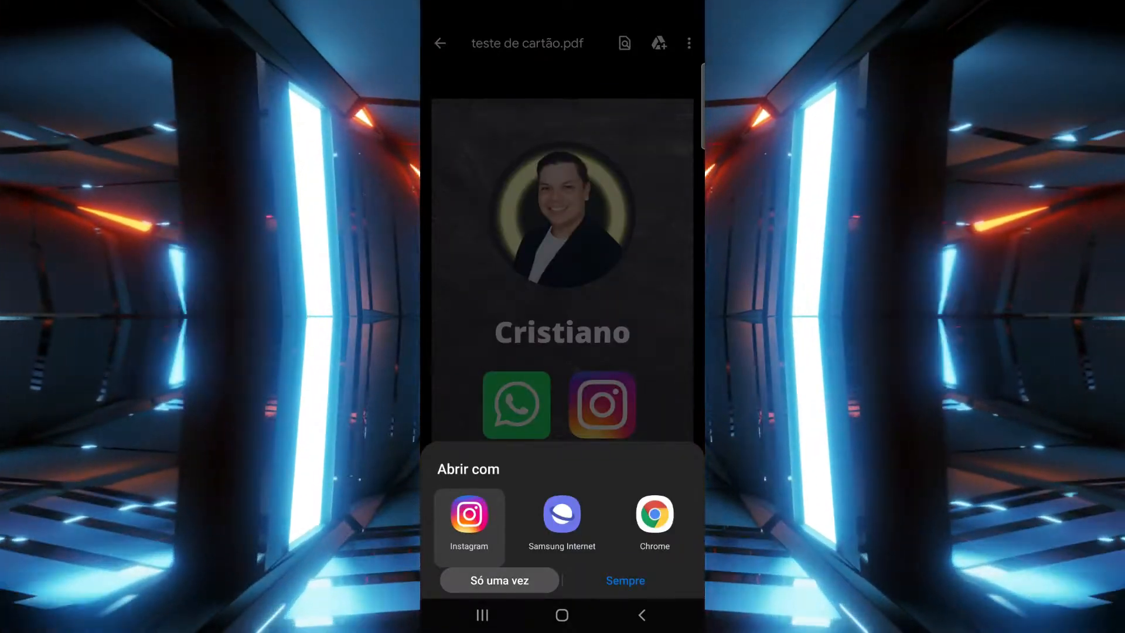
pyautogui.click(499, 580)
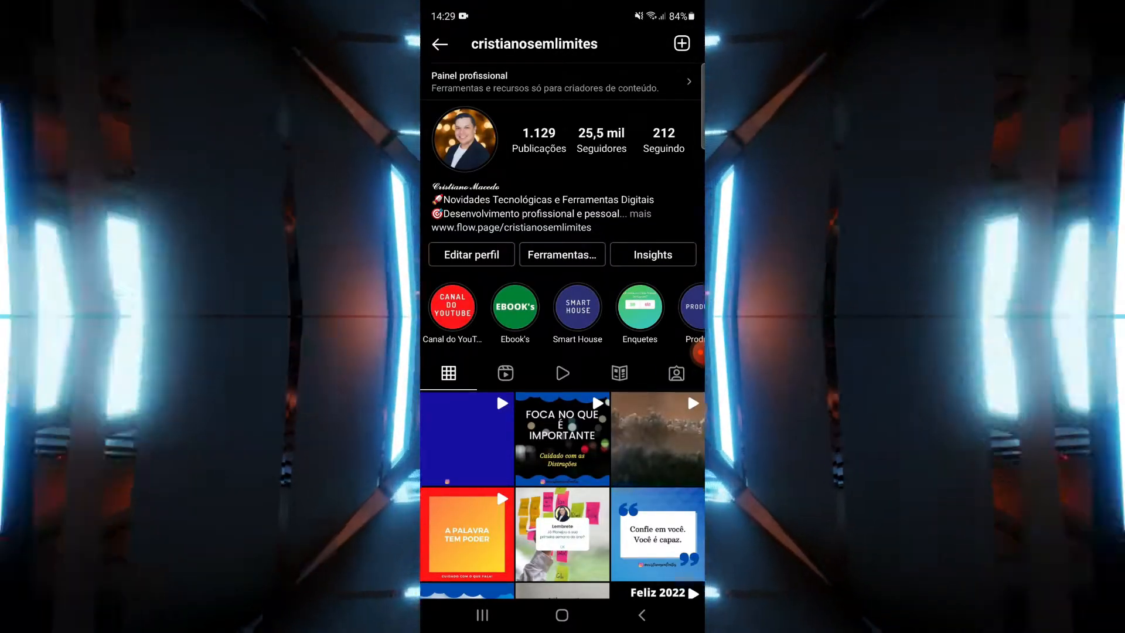
pyautogui.click(642, 615)
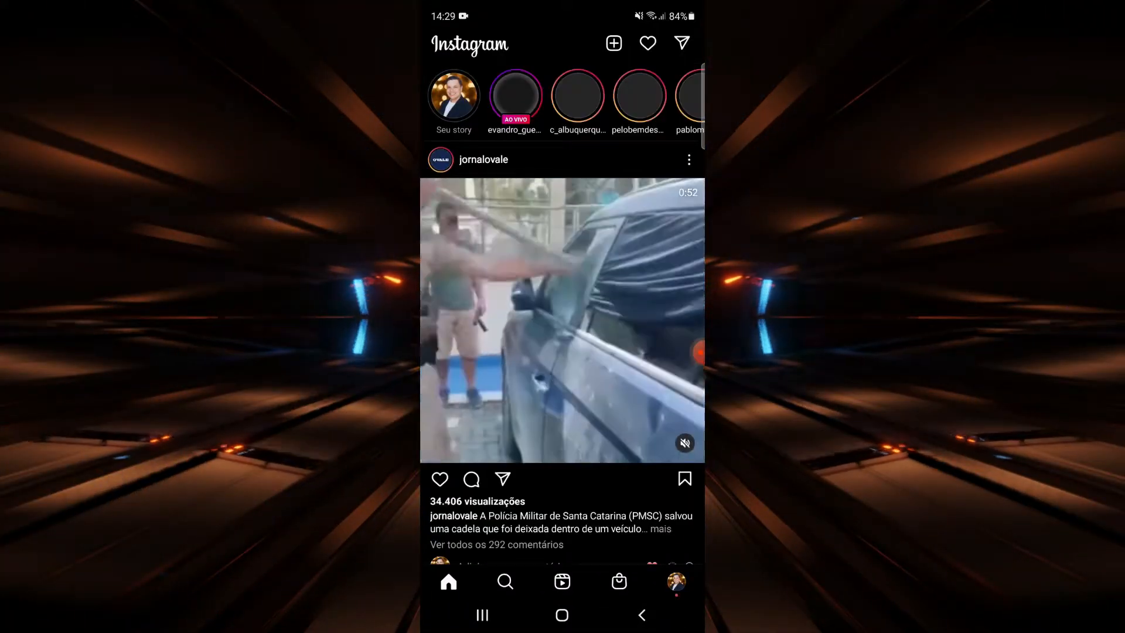
pyautogui.click(482, 614)
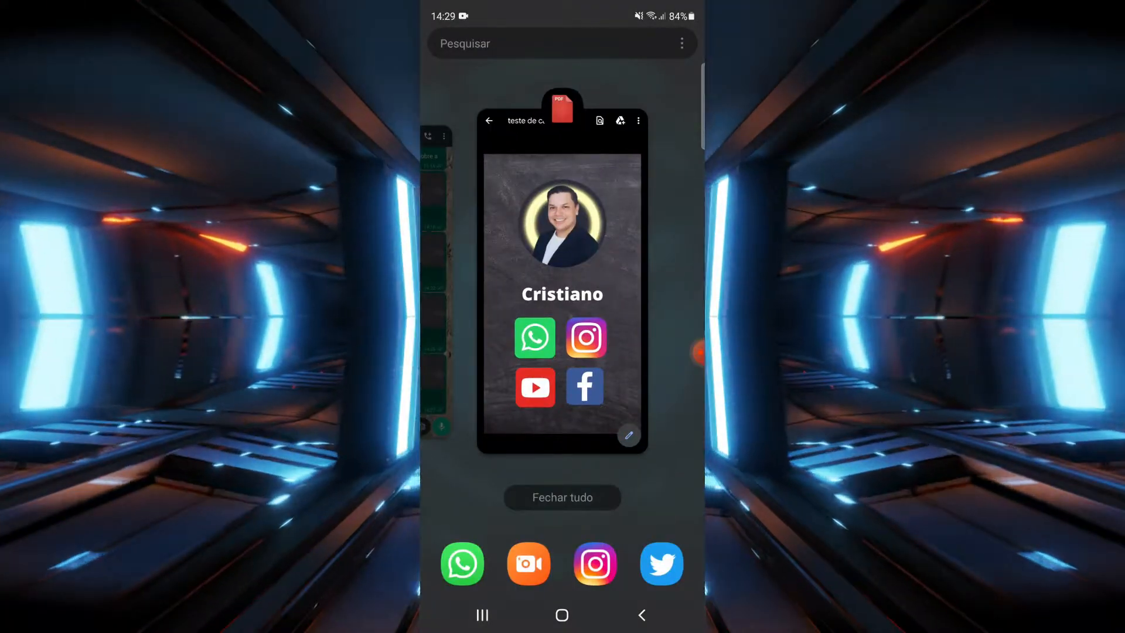
pyautogui.click(562, 281)
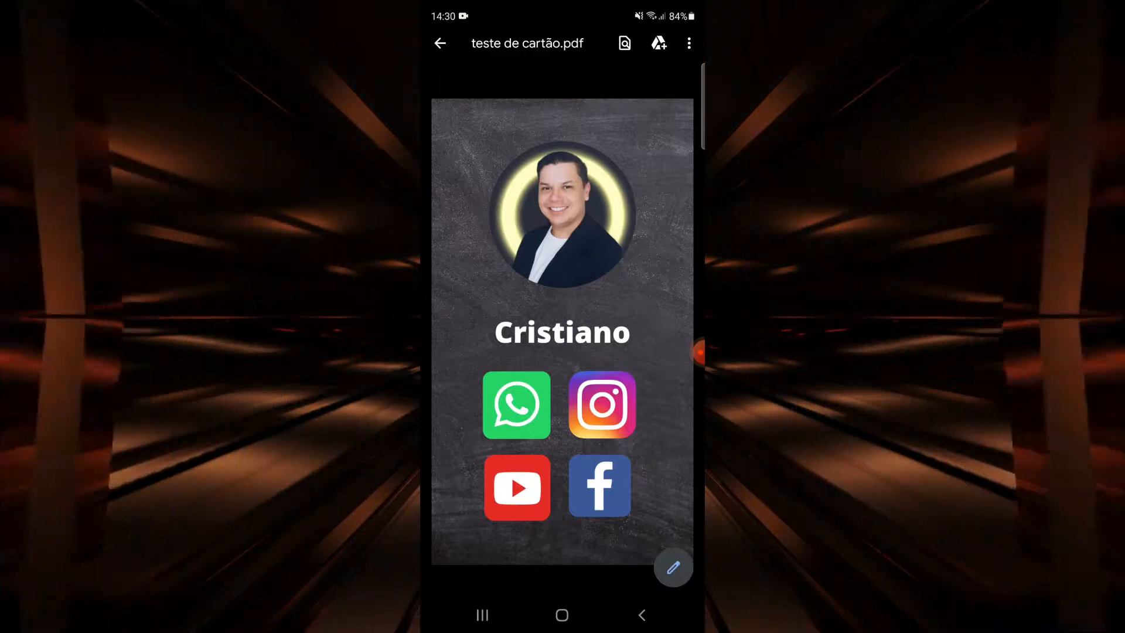
# - Test the card's Facebook link from the PDF, look through the page's posts, and return to the PDF
pyautogui.click(516, 488)
pyautogui.click(499, 580)
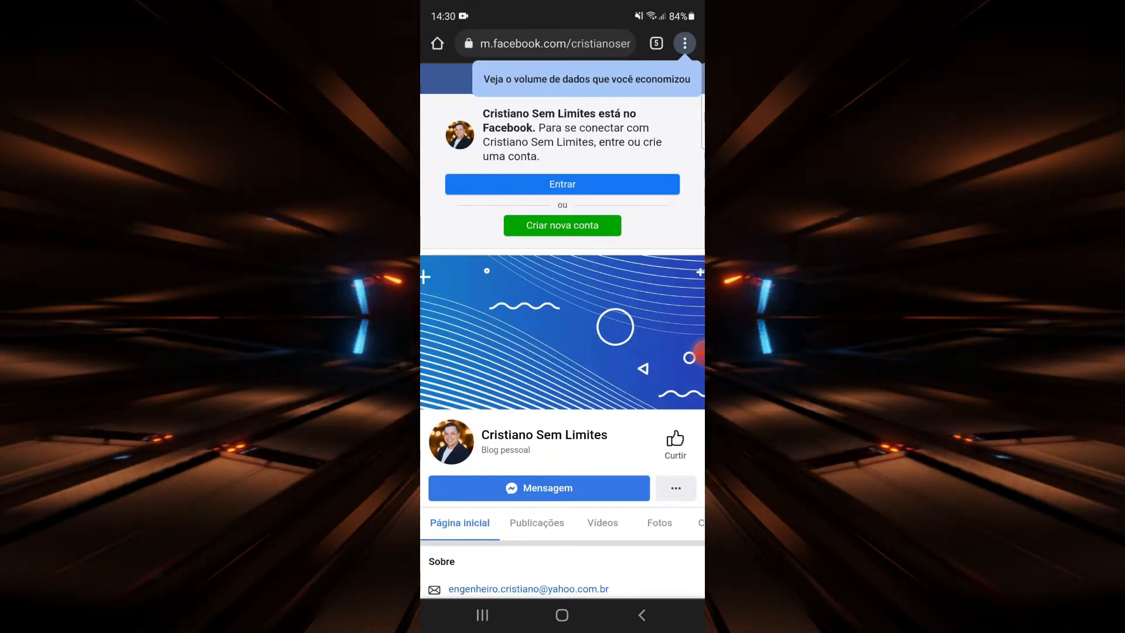
pyautogui.scroll(-5, 562, 328)
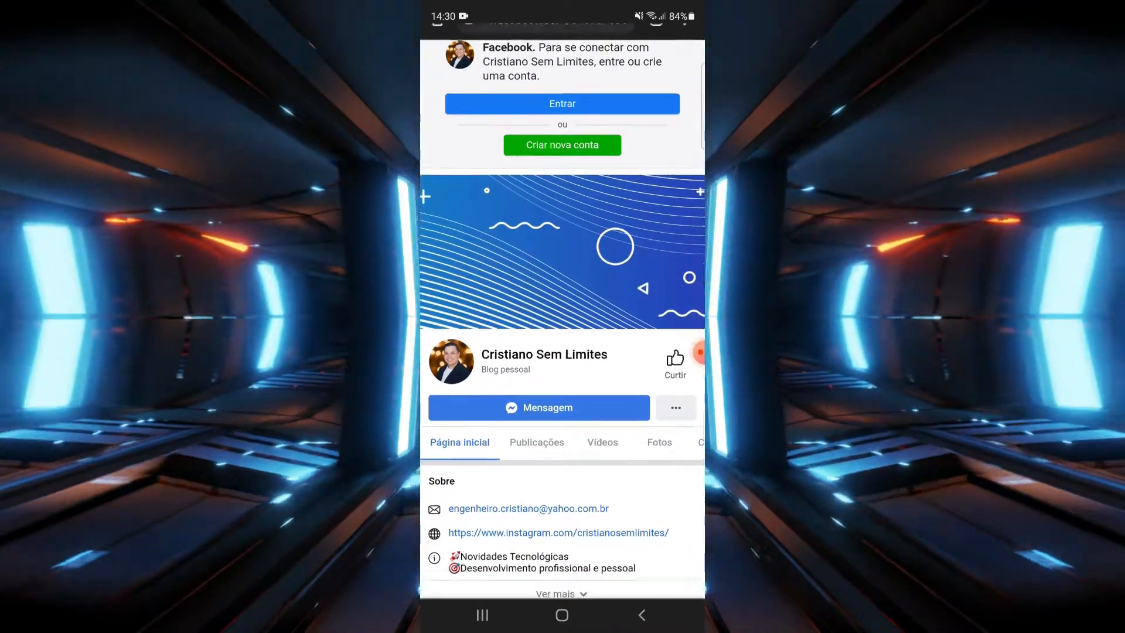
pyautogui.scroll(-4, 563, 328)
pyautogui.scroll(-5, 563, 293)
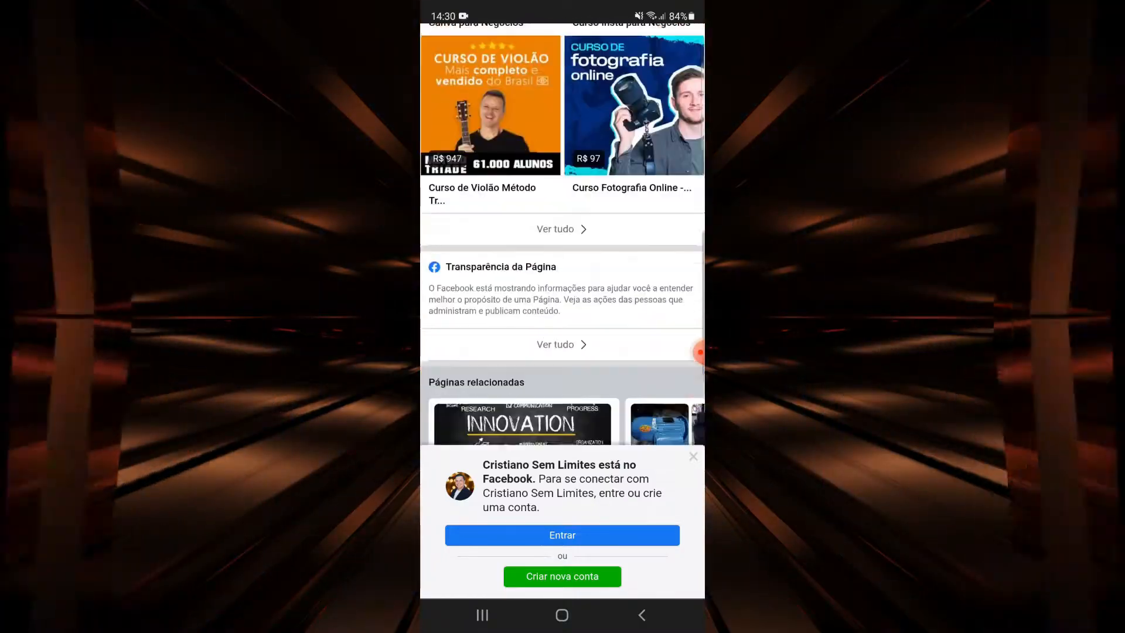
pyautogui.scroll(-7, 562, 234)
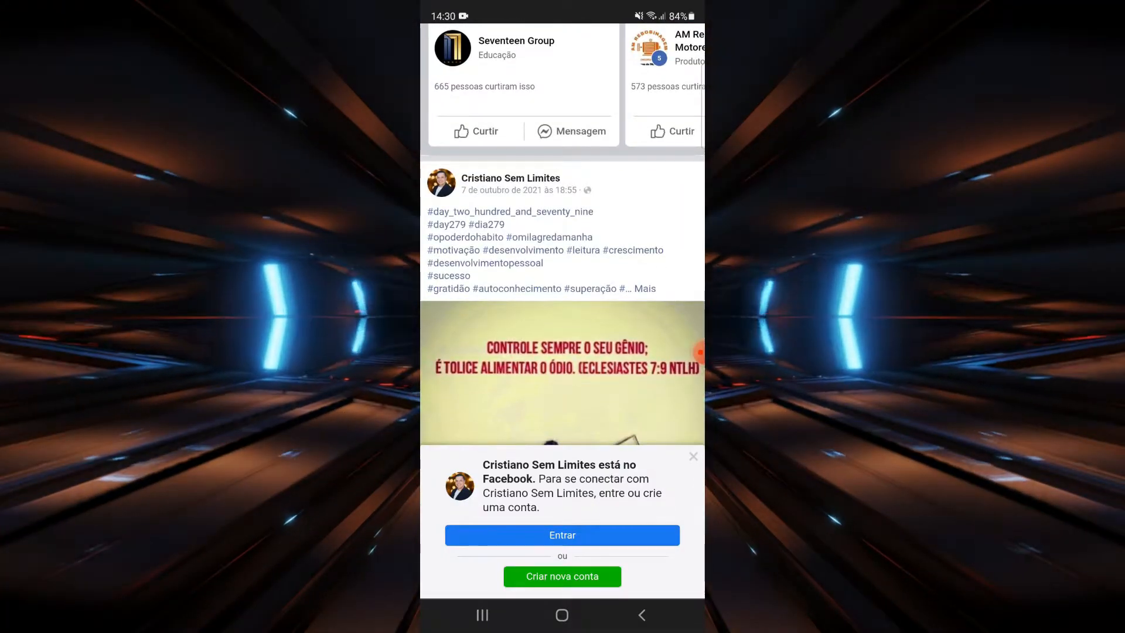
pyautogui.scroll(-3, 563, 235)
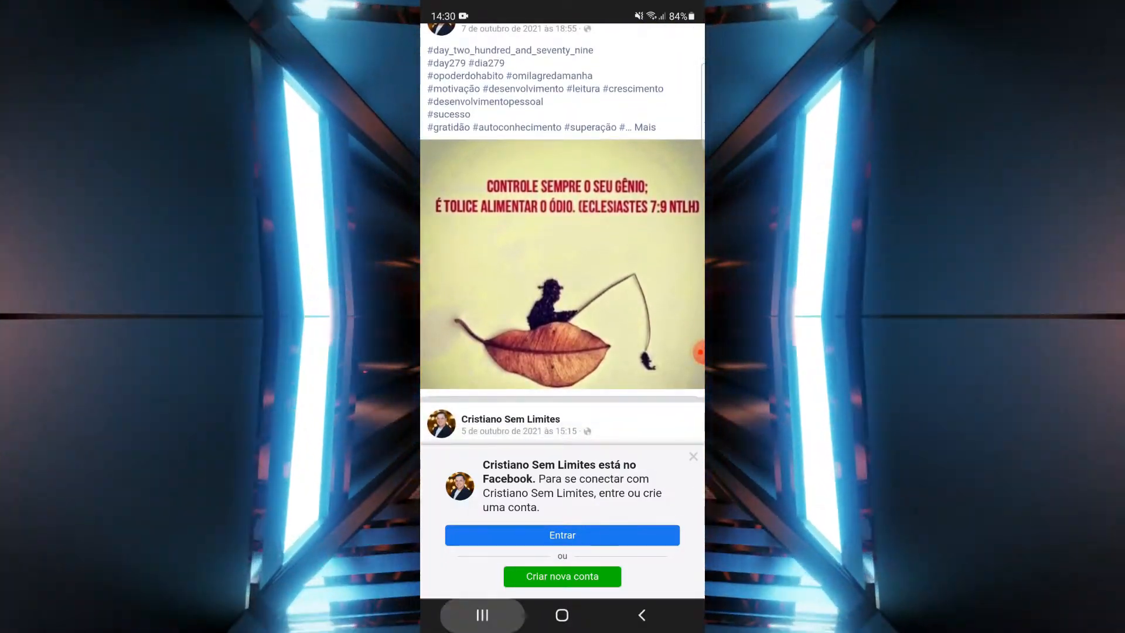
pyautogui.click(482, 615)
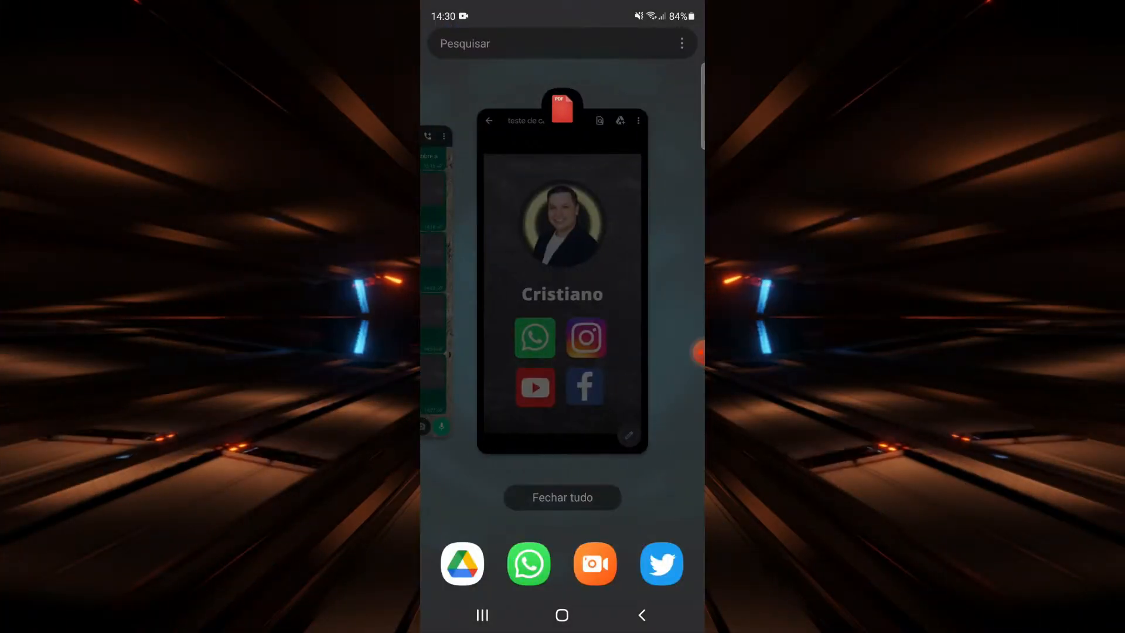
pyautogui.click(563, 276)
# - Test the card's YouTube link from the PDF, look through the channel's videos, and leave the channel through the recent apps
pyautogui.click(602, 404)
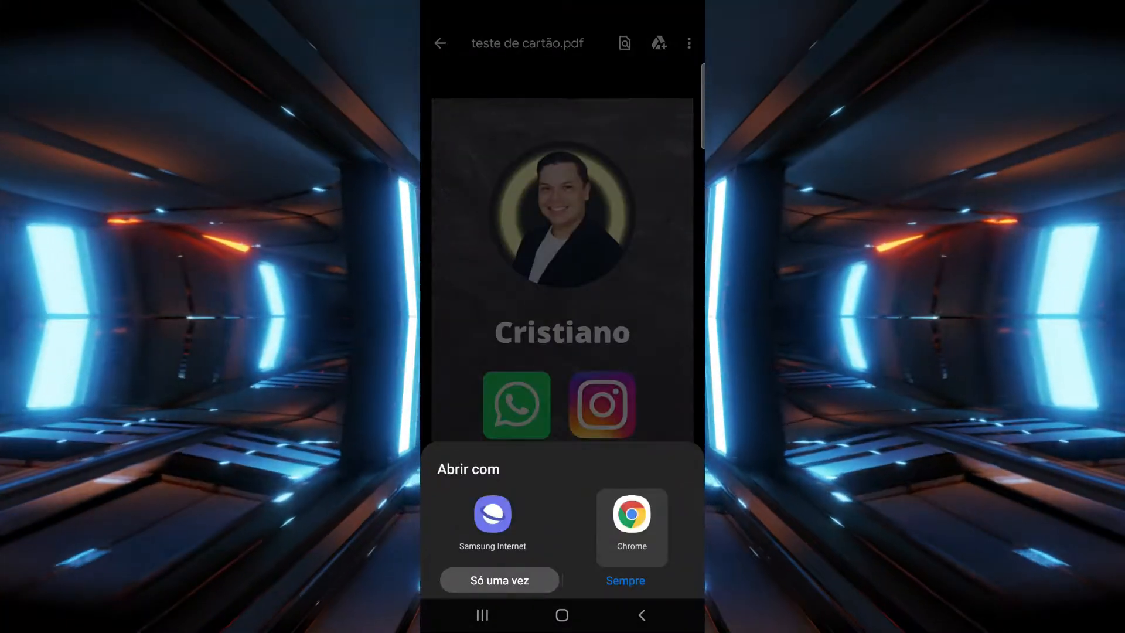
pyautogui.click(497, 578)
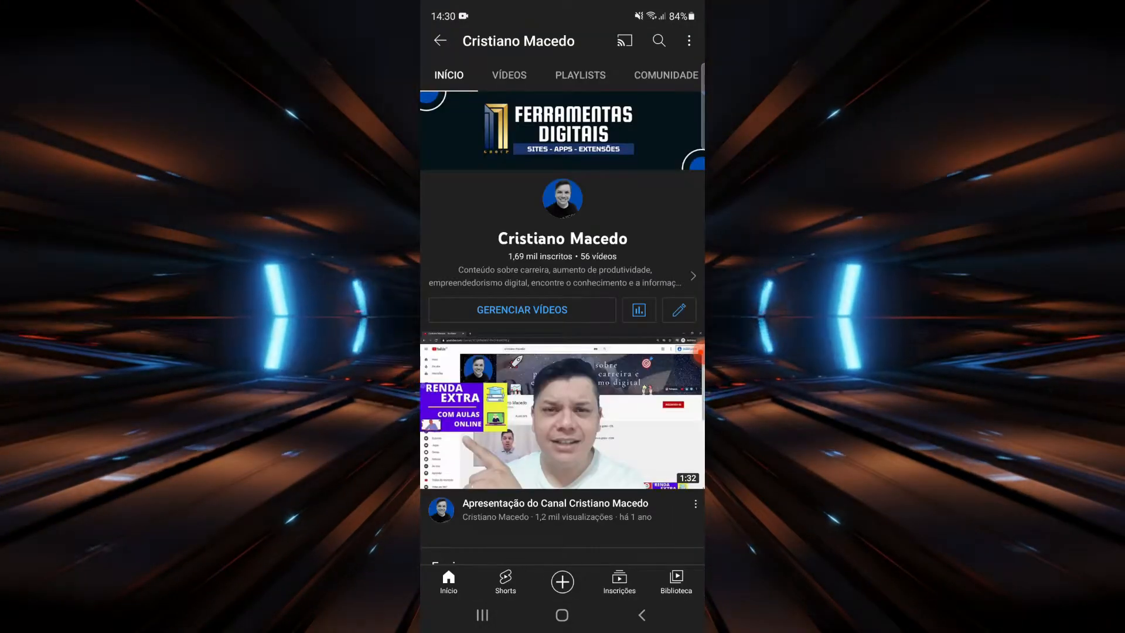
pyautogui.scroll(-2, 562, 316)
pyautogui.scroll(-10, 563, 316)
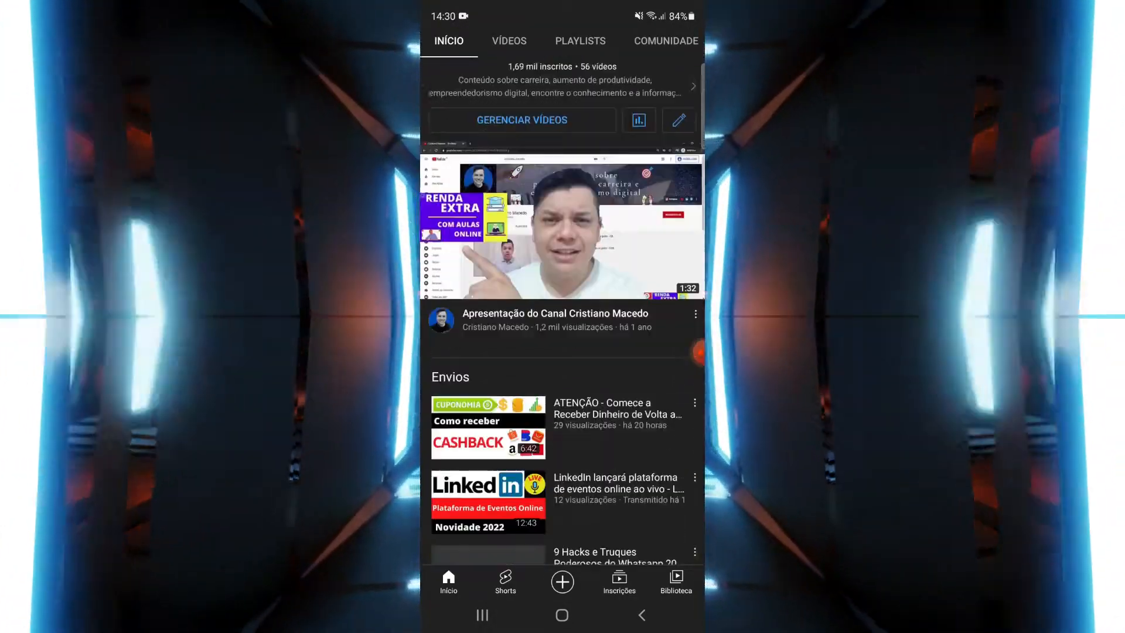
pyautogui.scroll(-3, 563, 316)
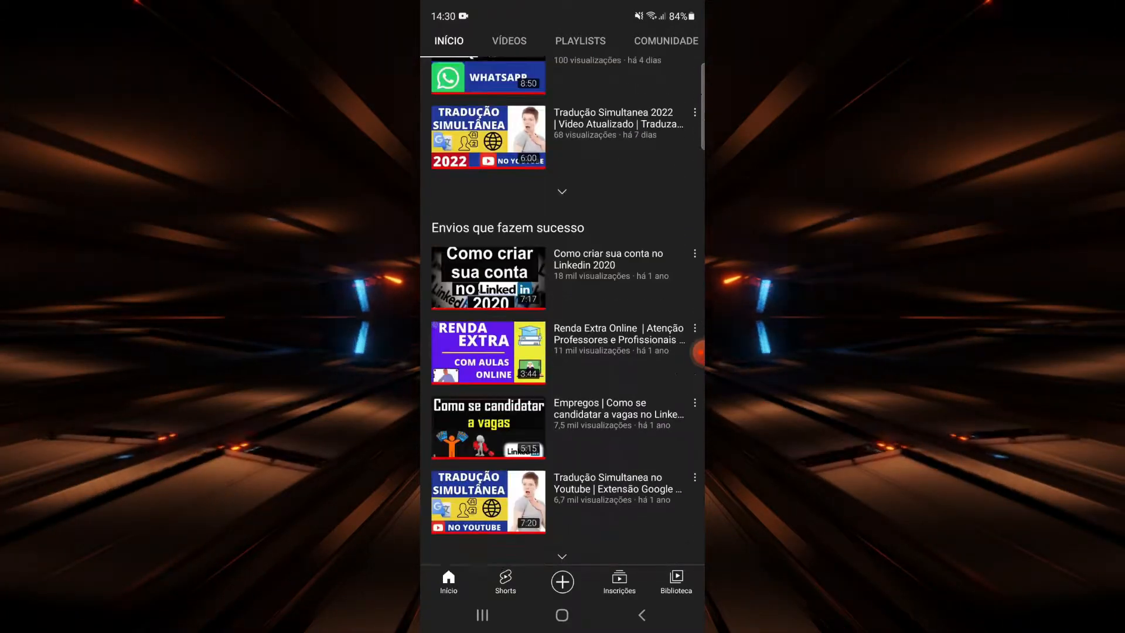
pyautogui.scroll(10, 562, 316)
pyautogui.scroll(3, 563, 316)
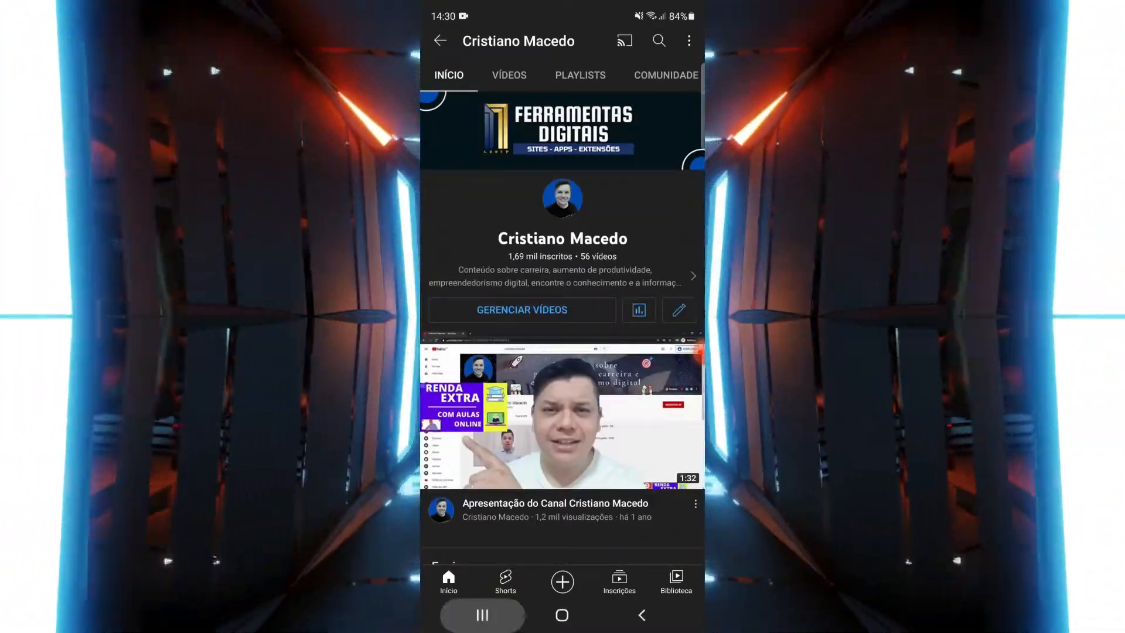
pyautogui.click(482, 615)
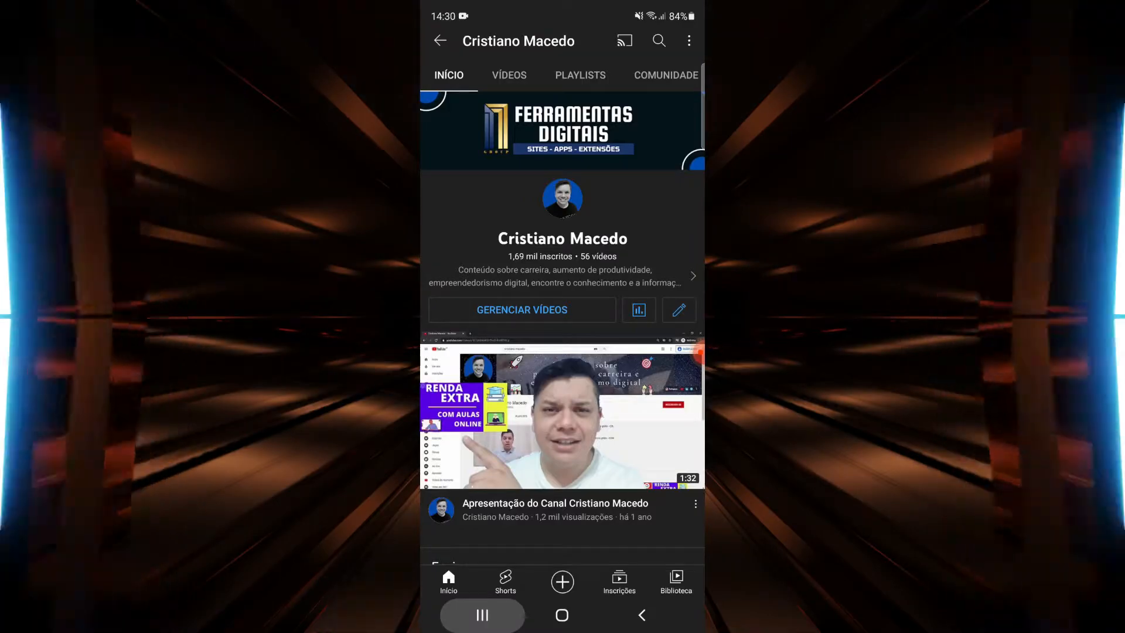
pyautogui.moveTo(480, 293); pyautogui.dragTo(674, 293)
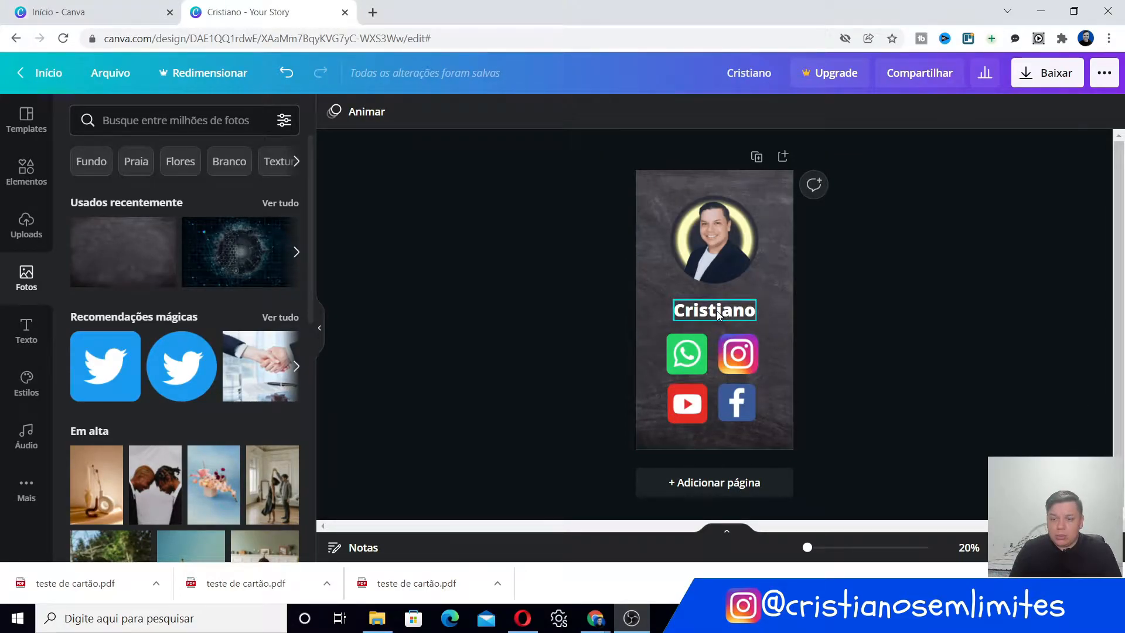
# - In Canva, move the name and the four social media icons up towards the portrait to free space at the card's lower end
pyautogui.moveTo(715, 310); pyautogui.dragTo(714, 300)
pyautogui.moveTo(693, 355); pyautogui.dragTo(694, 335)
pyautogui.moveTo(742, 367); pyautogui.dragTo(742, 346)
pyautogui.moveTo(688, 404); pyautogui.dragTo(739, 381)
pyautogui.click(610, 325)
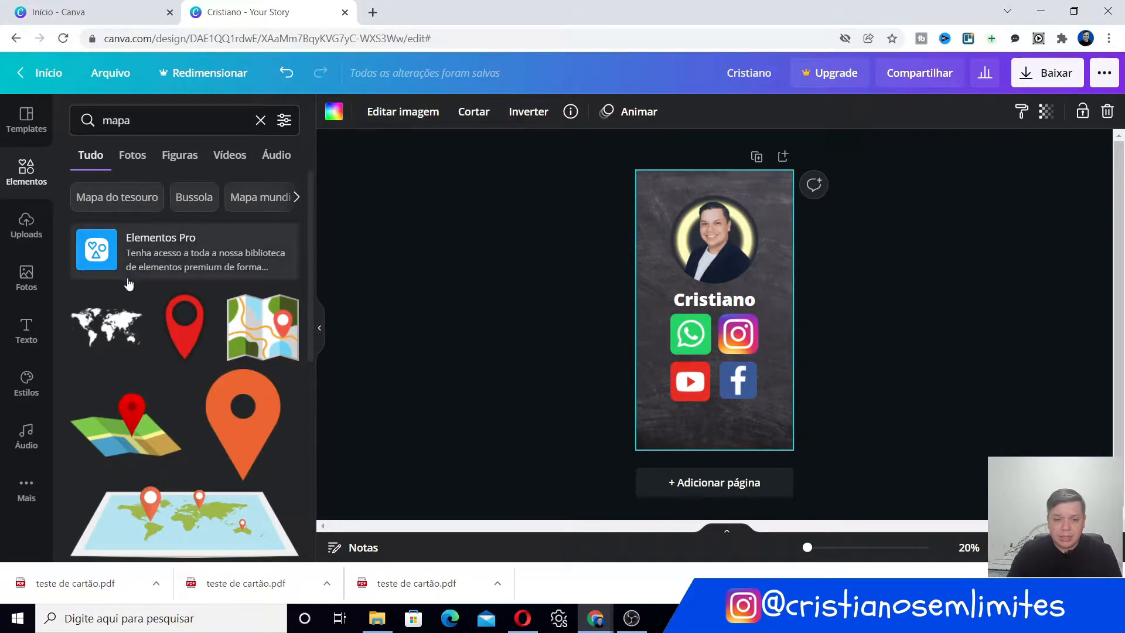
# - Search the elements for "mapa", add the folded map with a red pin to the card, and place it beneath the Facebook icon
pyautogui.click(160, 118)
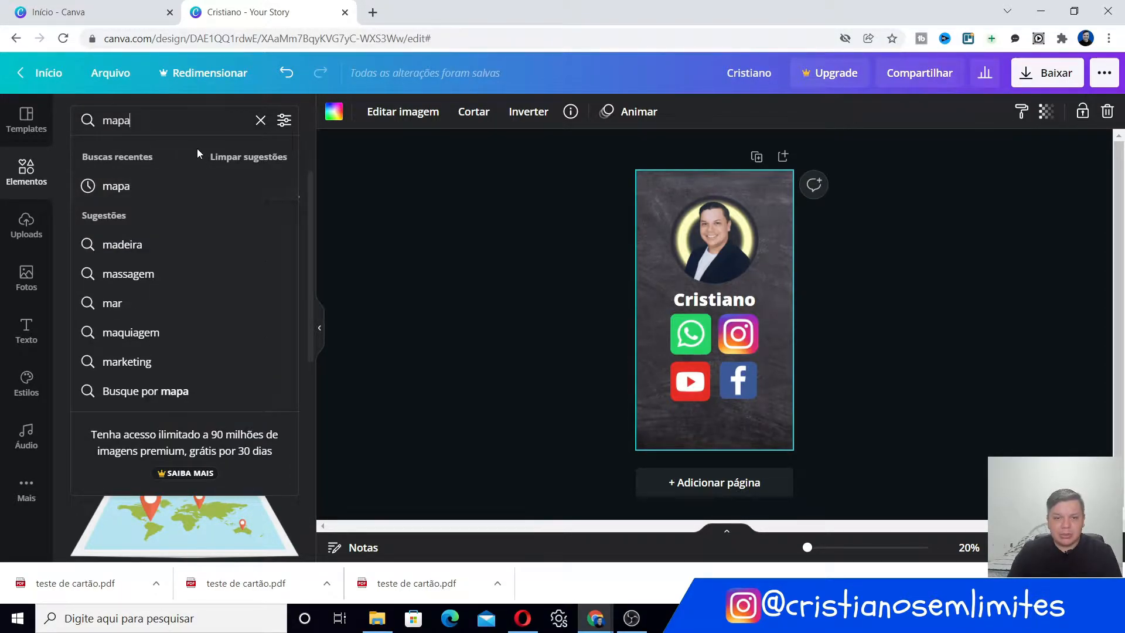
pyautogui.press('Return')
pyautogui.scroll(-1, 131, 356)
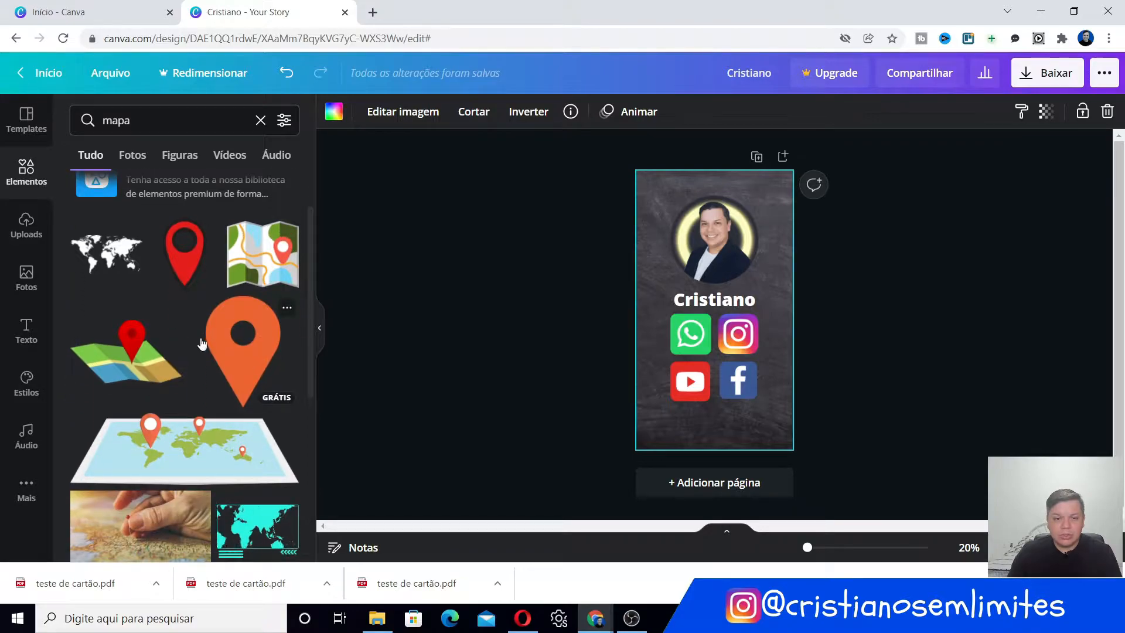
pyautogui.moveTo(131, 357); pyautogui.dragTo(732, 429)
pyautogui.scroll(-3, 239, 363)
pyautogui.scroll(-10, 239, 363)
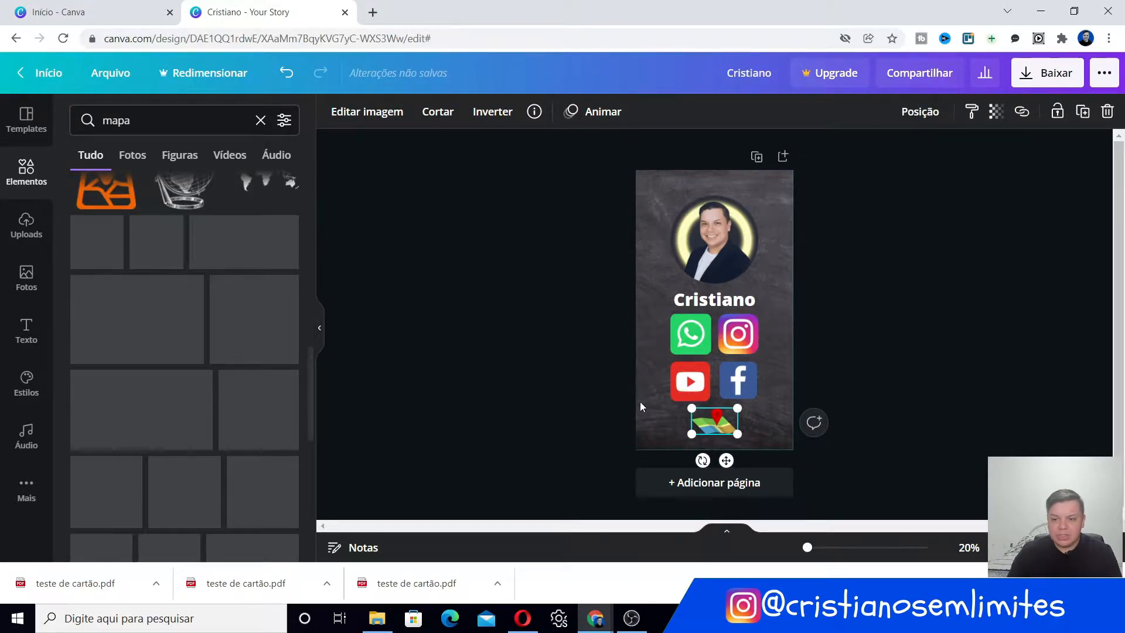
pyautogui.click(778, 431)
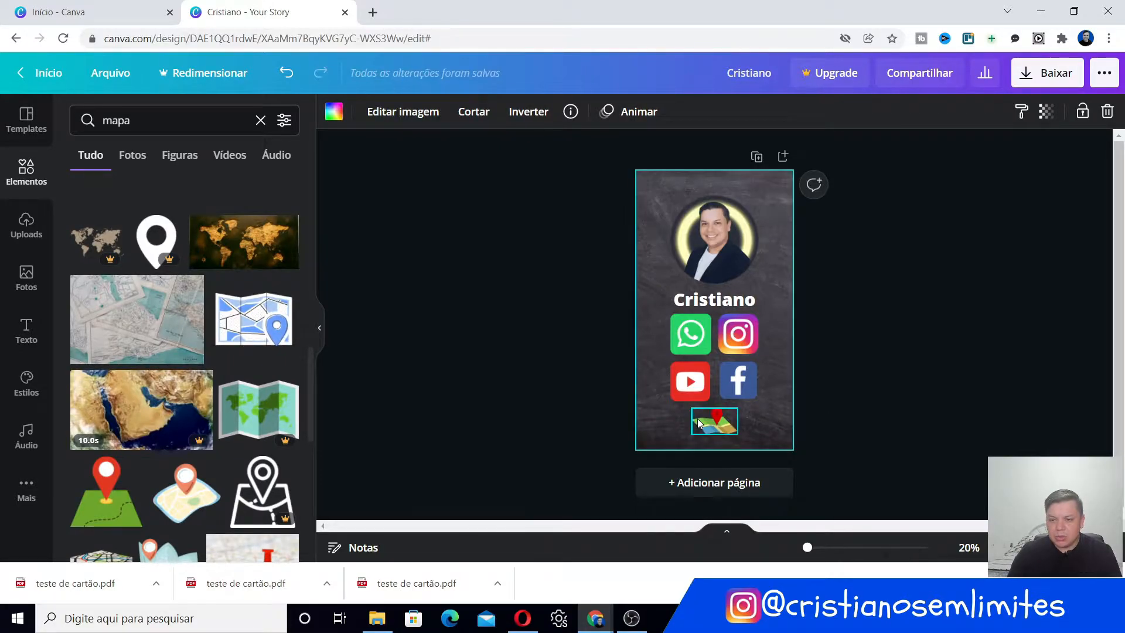
pyautogui.moveTo(696, 419); pyautogui.dragTo(713, 420)
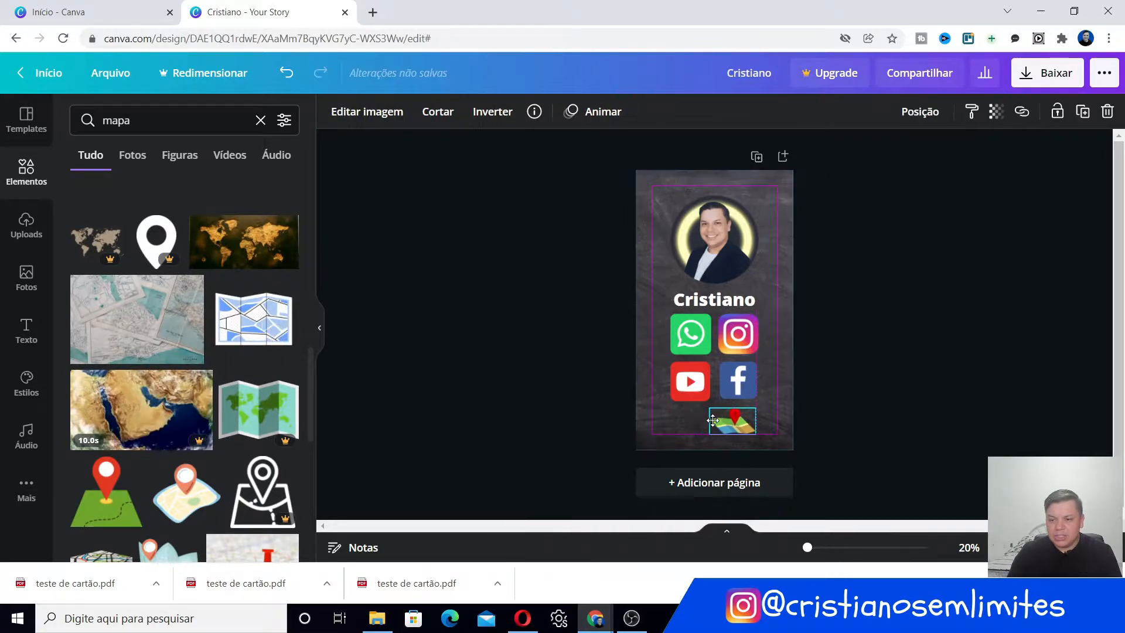
pyautogui.click(671, 422)
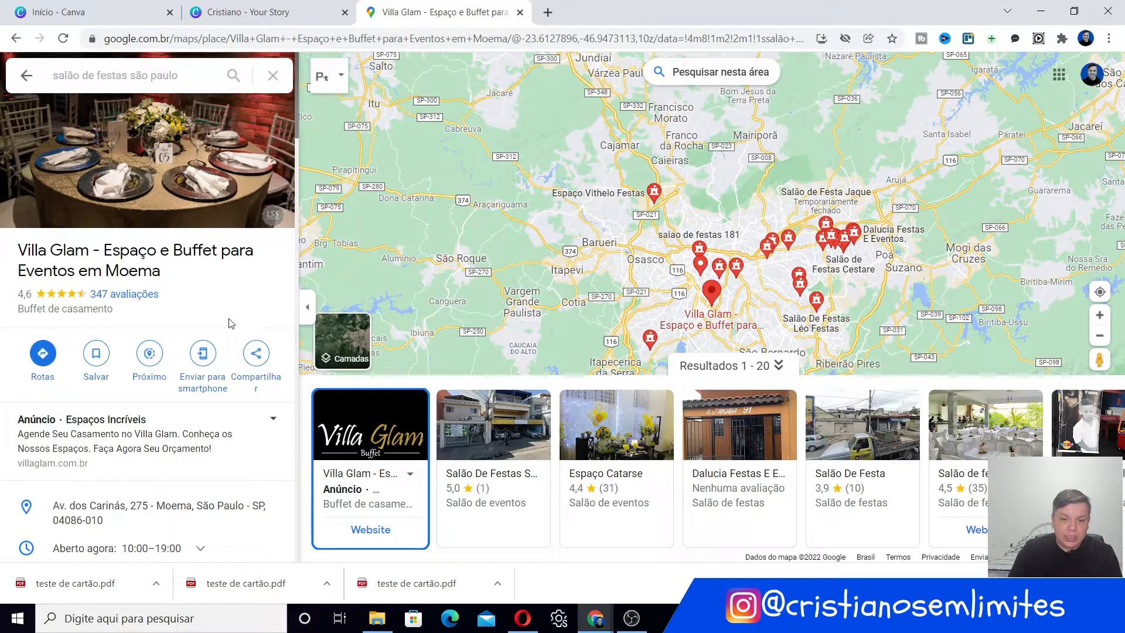
# - Copy the share link of the Villa Glam venue in Google Maps
pyautogui.click(257, 356)
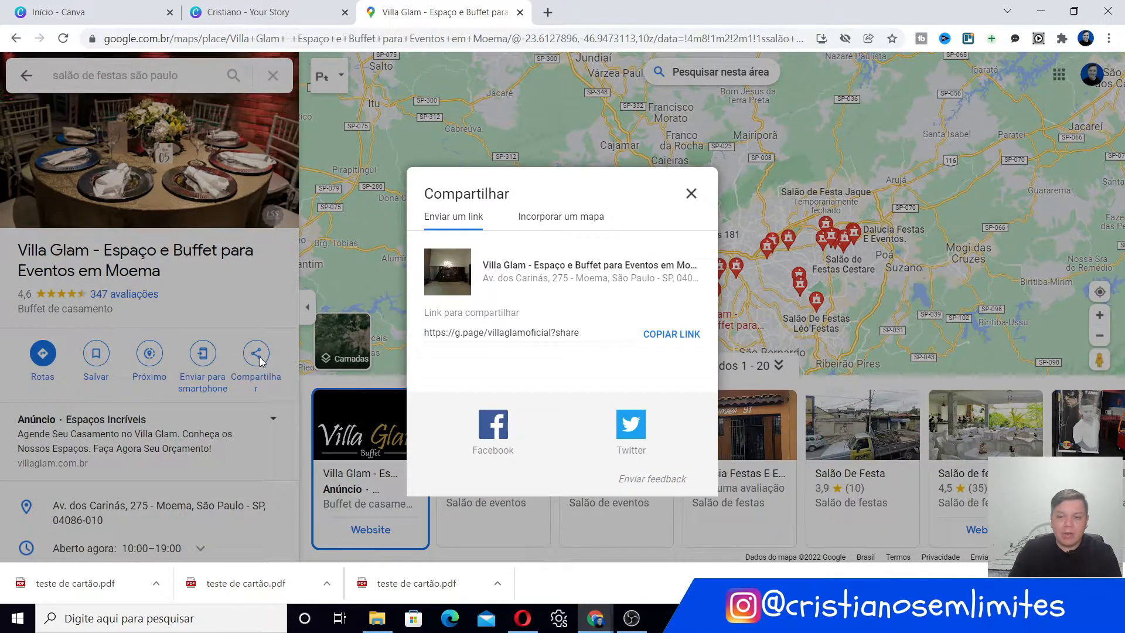
pyautogui.click(659, 334)
pyautogui.hotkey('ctrl', 'c')
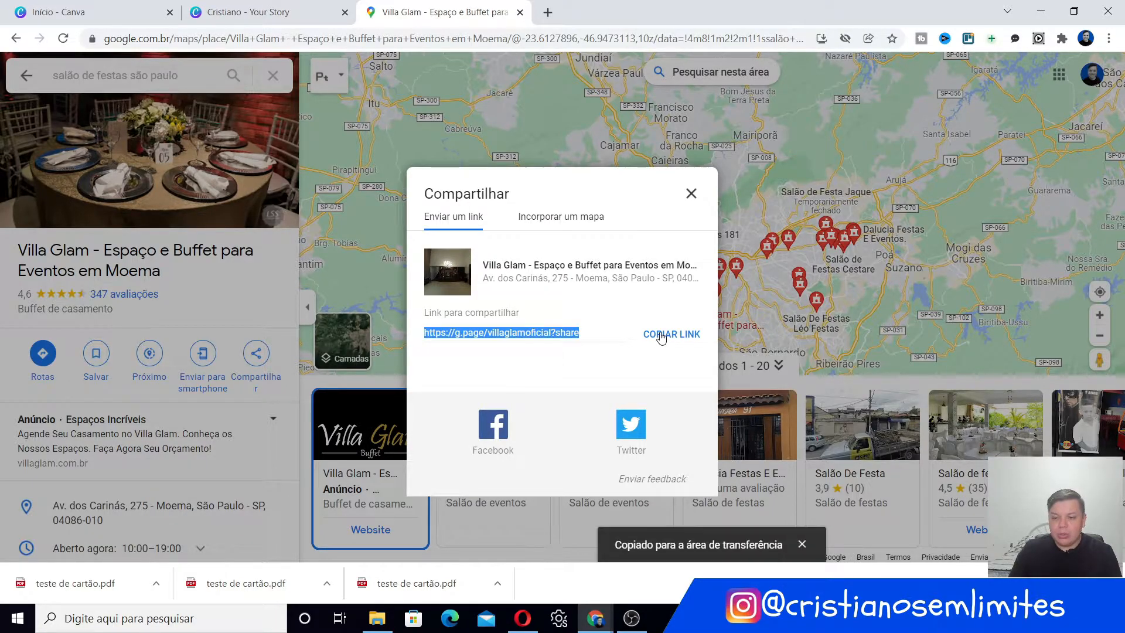
# - Back in the Canva design, link the map icon beside "Clique aqui Endereço" to the copied Google Maps URL
pyautogui.click(223, 5)
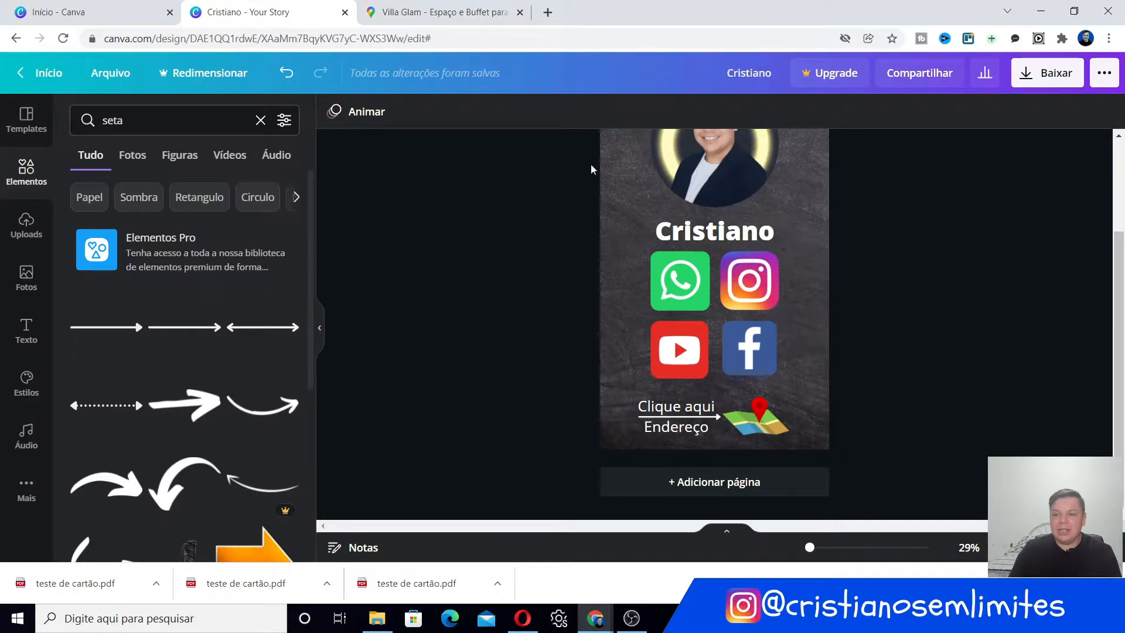
pyautogui.click(766, 417)
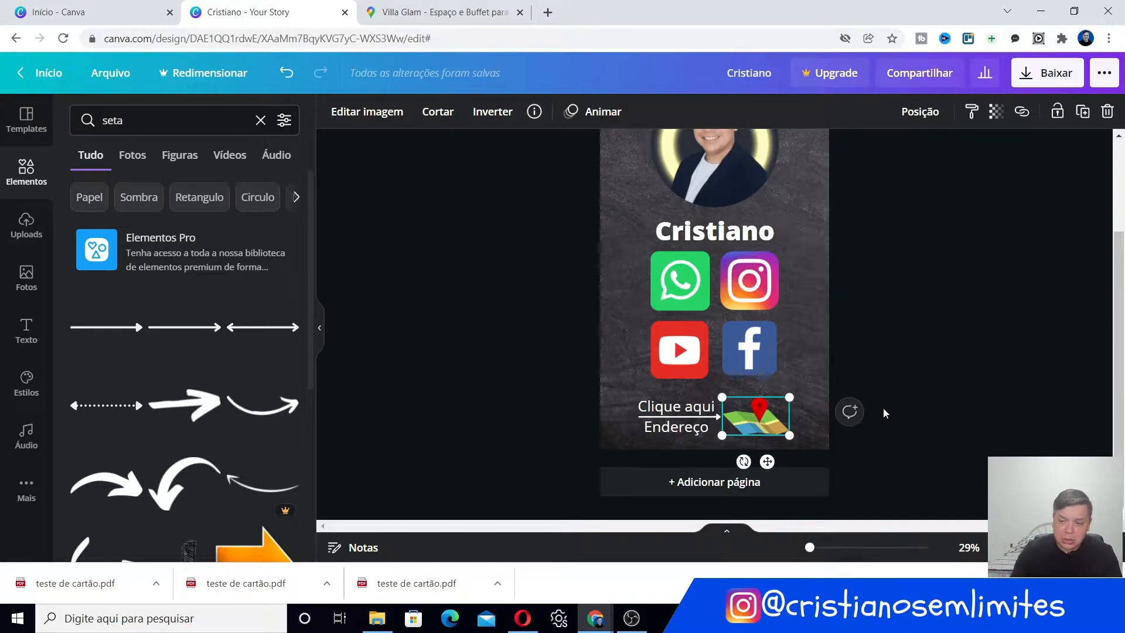
pyautogui.click(1022, 112)
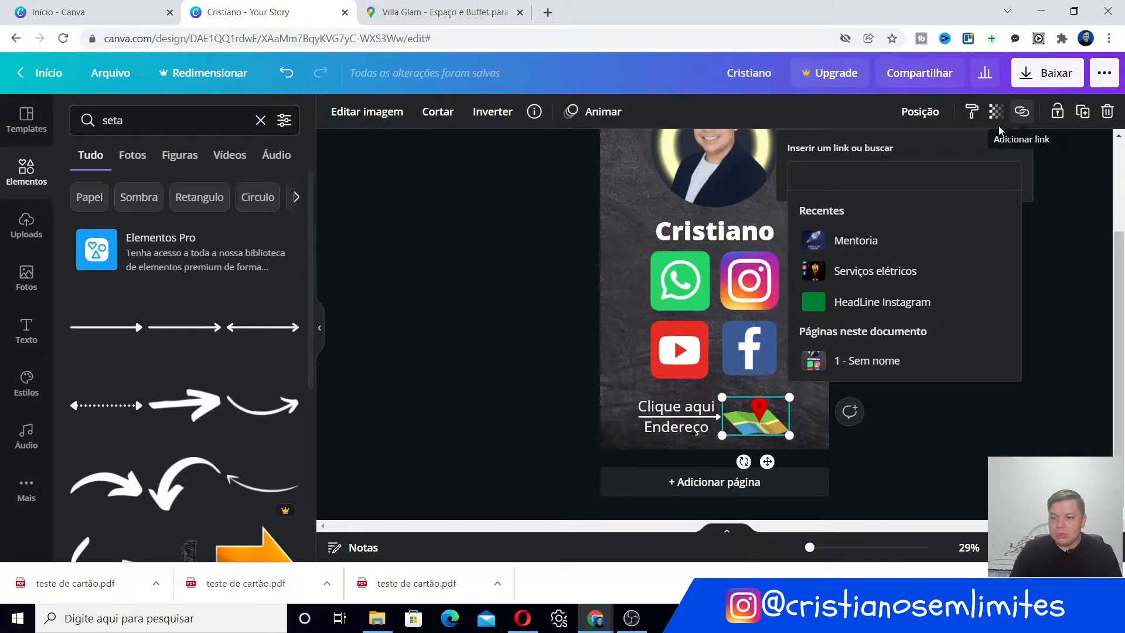
pyautogui.hotkey('ctrl', 'v')
pyautogui.press('Return')
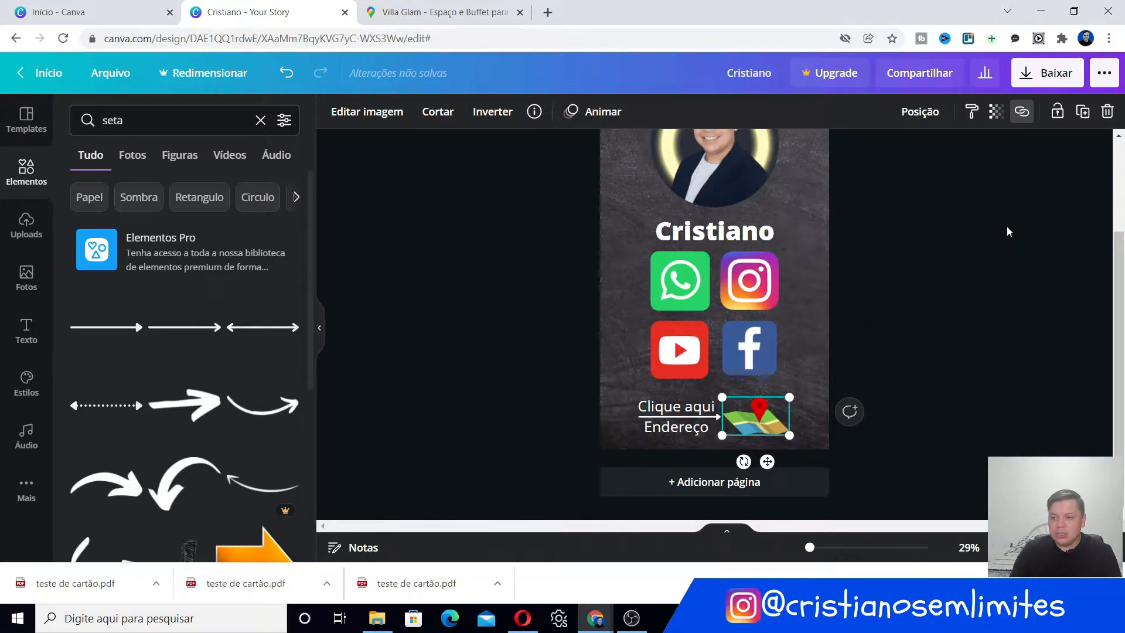
pyautogui.click(965, 277)
pyautogui.scroll(1, 1122, 258)
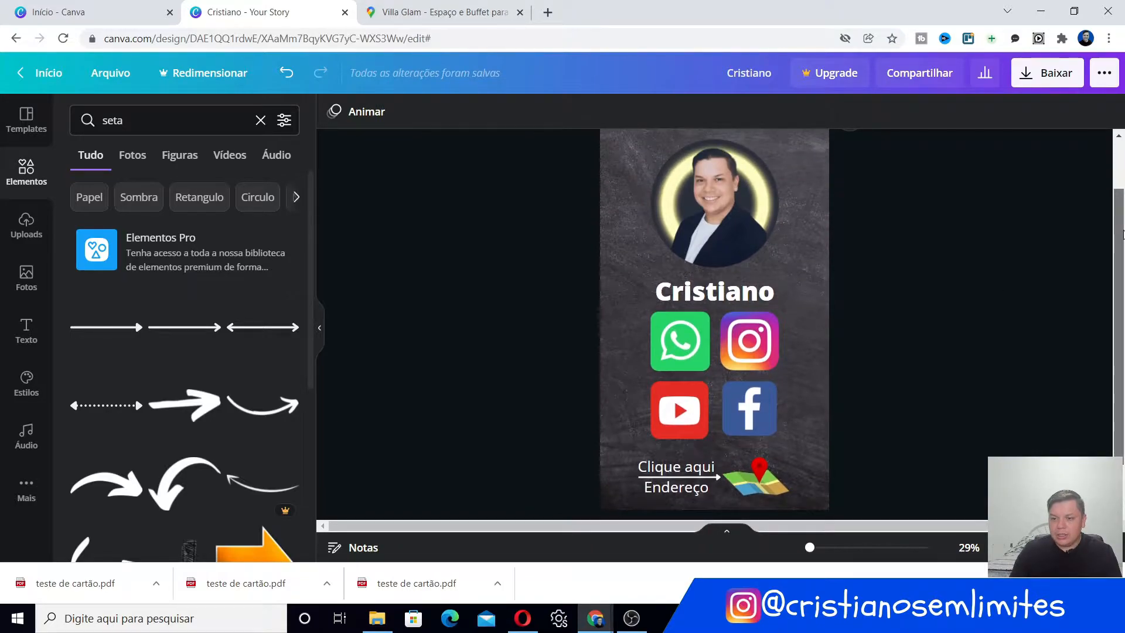
# - Export the finished card in the PDF para impressão format so its links work
pyautogui.click(1048, 73)
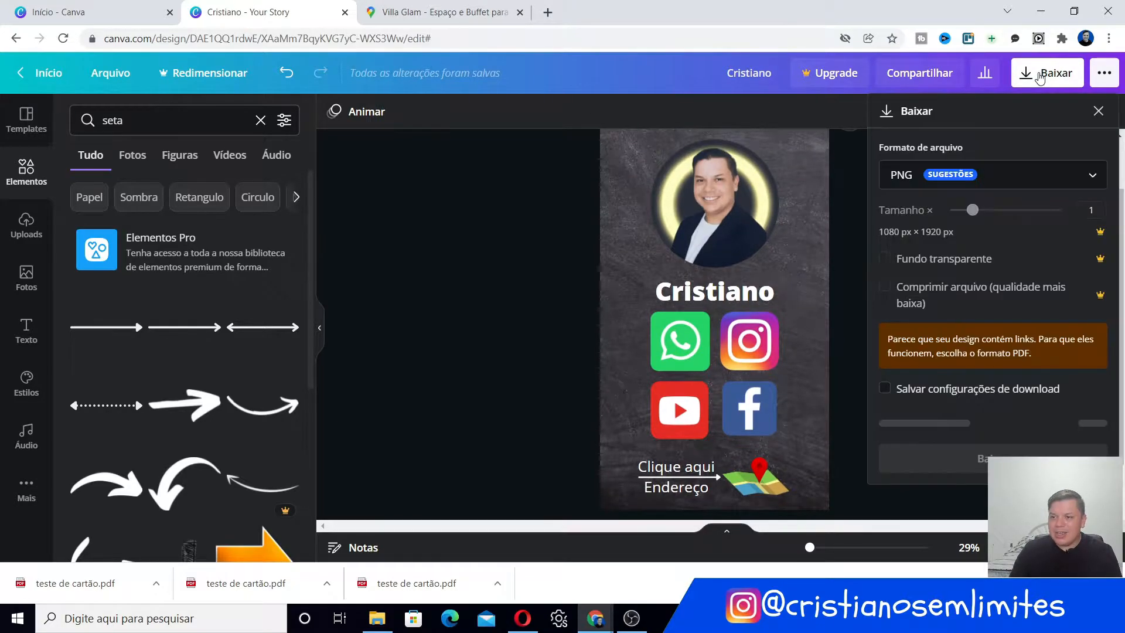
pyautogui.click(1091, 176)
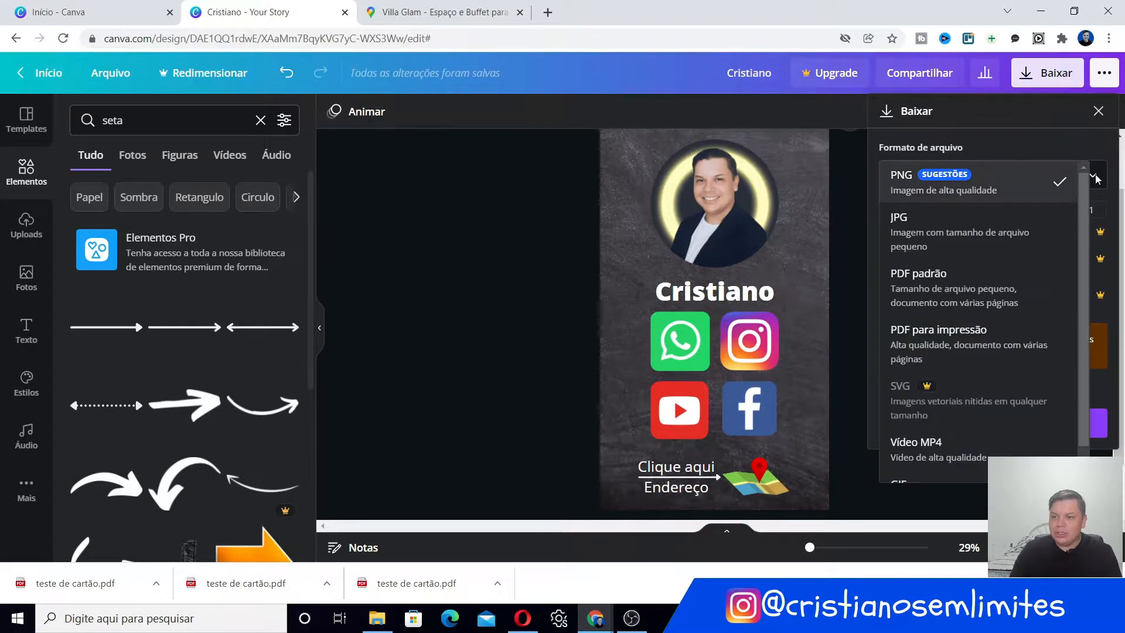
pyautogui.click(1016, 335)
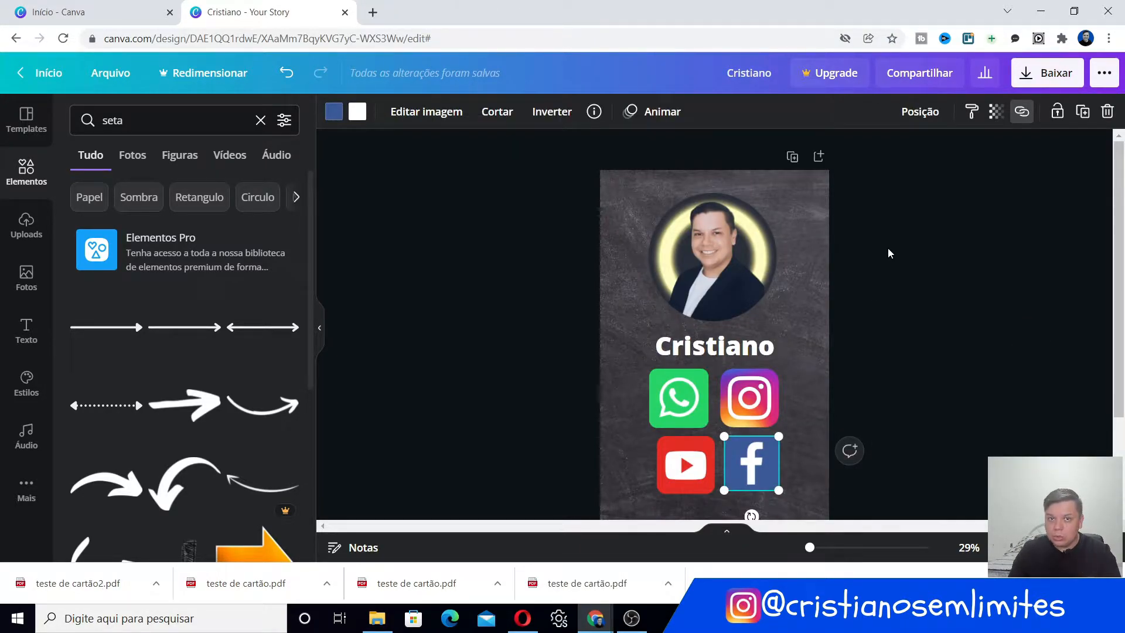
# - Duplicate the card page and delete the four social media icons from the copy
pyautogui.click(792, 157)
pyautogui.scroll(-3, 811, 359)
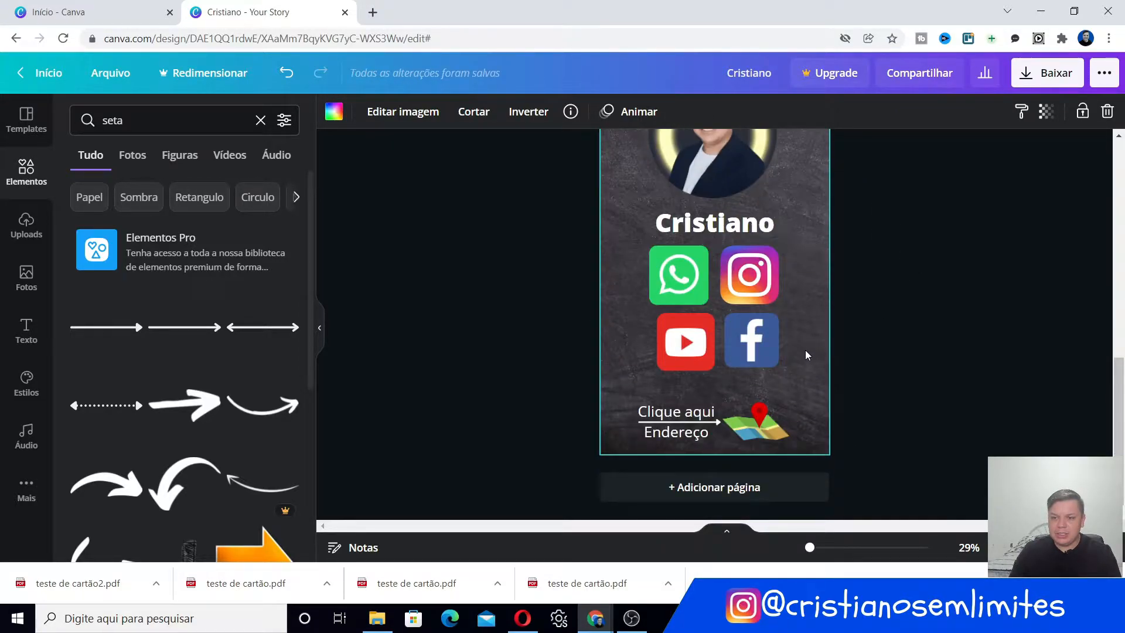
pyautogui.moveTo(807, 371); pyautogui.dragTo(644, 263)
pyautogui.press('Delete')
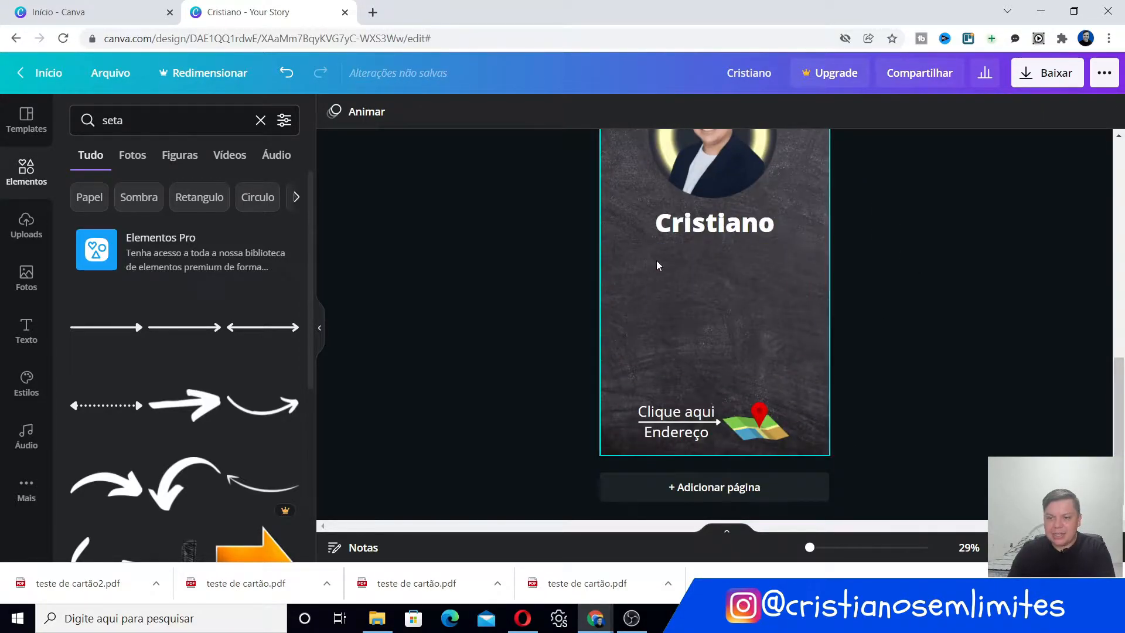
pyautogui.click(680, 221)
pyautogui.press('Delete')
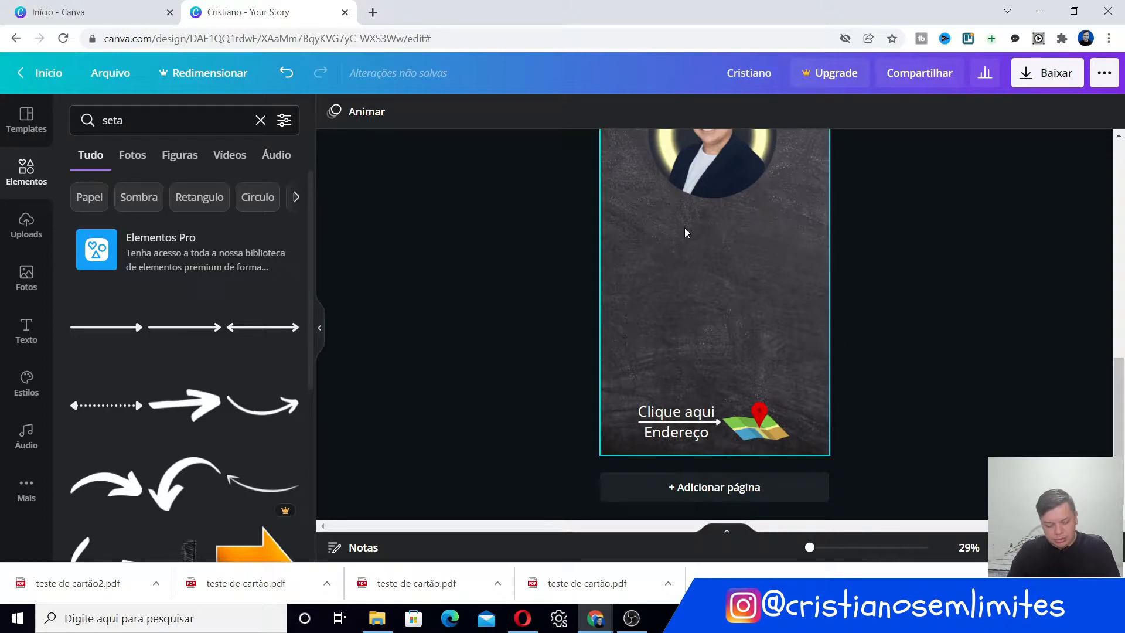
pyautogui.hotkey('ctrl', 'z')
# - Replace the name on the duplicated page with the heading "Convite para festa"
pyautogui.click(688, 229)
pyautogui.doubleClick(689, 223)
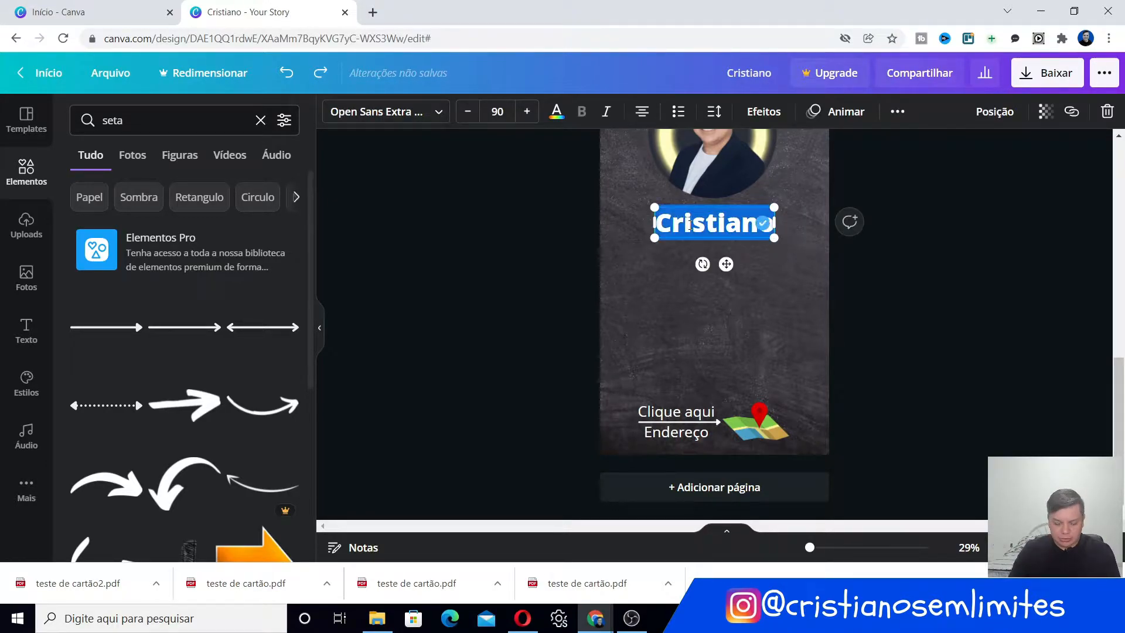
pyautogui.write('Con')
pyautogui.press('BackSpace')
pyautogui.press('BackSpace')
pyautogui.write('onvite para e')
pyautogui.press('BackSpace')
pyautogui.write('festa')
# - Delete the circular portrait above the "Convite para festa" heading on the duplicated page
pyautogui.scroll(1, 724, 239)
pyautogui.click(724, 239)
pyautogui.press('Delete')
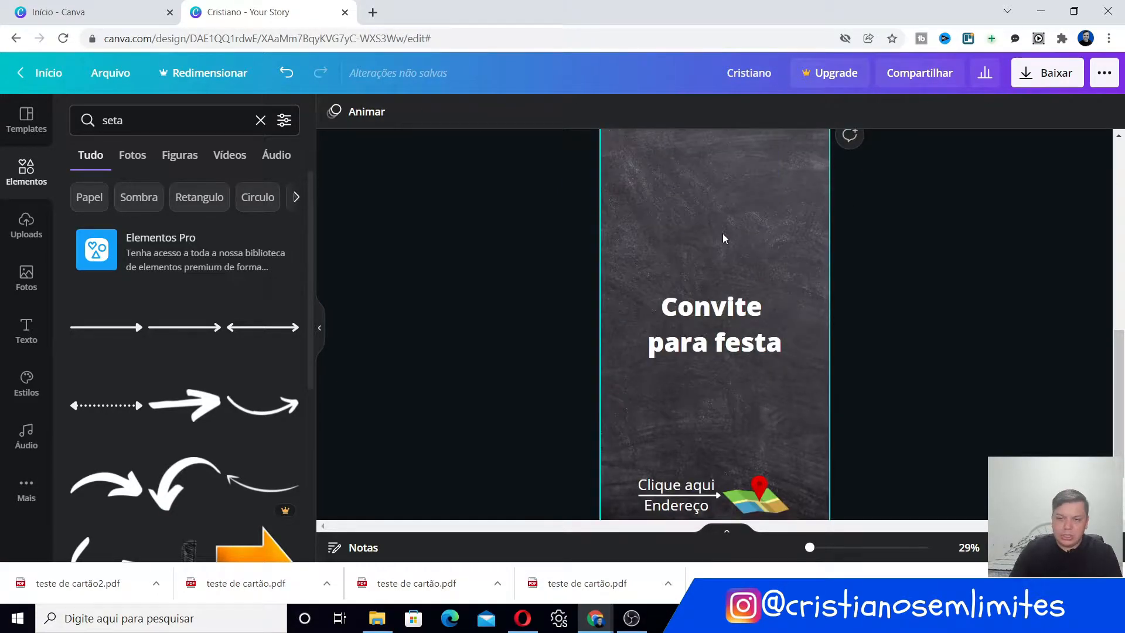
# - Add a circle shape above the "Convite para festa" heading, shrink it slightly and centre it horizontally on the page
pyautogui.click(39, 186)
pyautogui.moveTo(91, 334); pyautogui.dragTo(747, 273)
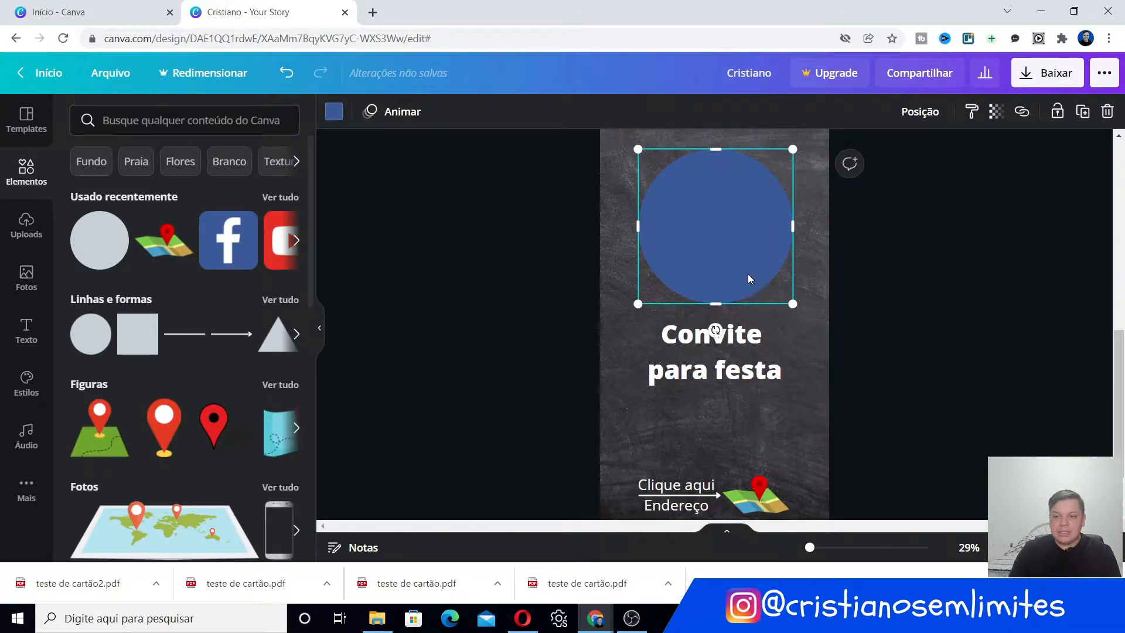
pyautogui.moveTo(793, 304); pyautogui.dragTo(783, 292)
pyautogui.moveTo(723, 248); pyautogui.dragTo(724, 255)
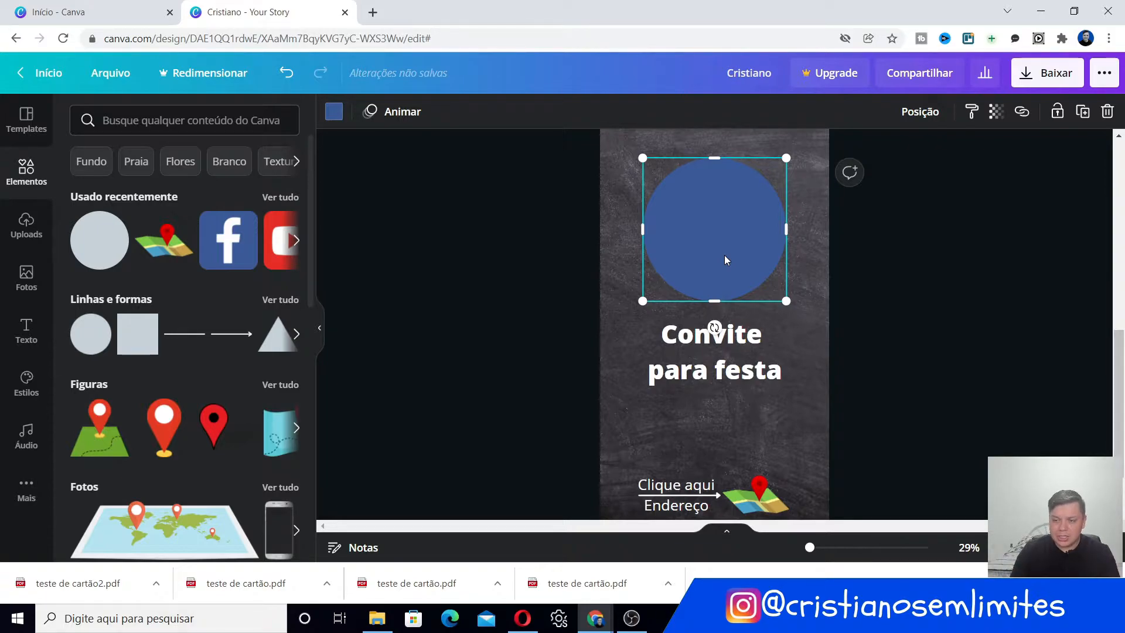
# - Split the heading into "Convite" and "Festa" and curve them along the circle's upper and lower edges
pyautogui.hotkey('ctrl', 'z')
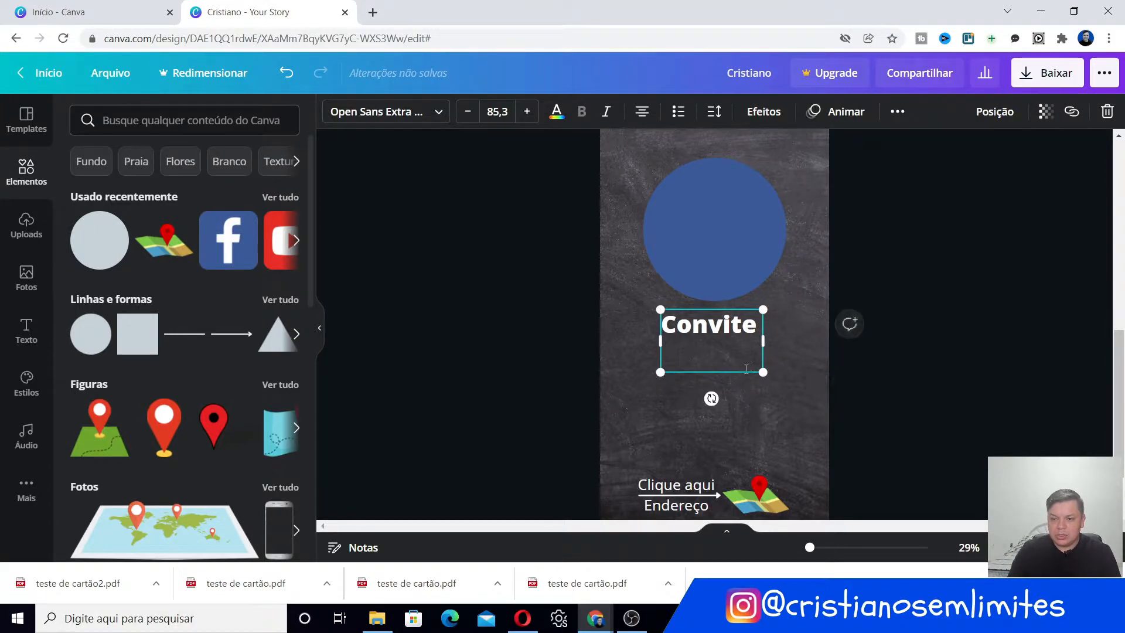
pyautogui.hotkey('ctrl', 'z')
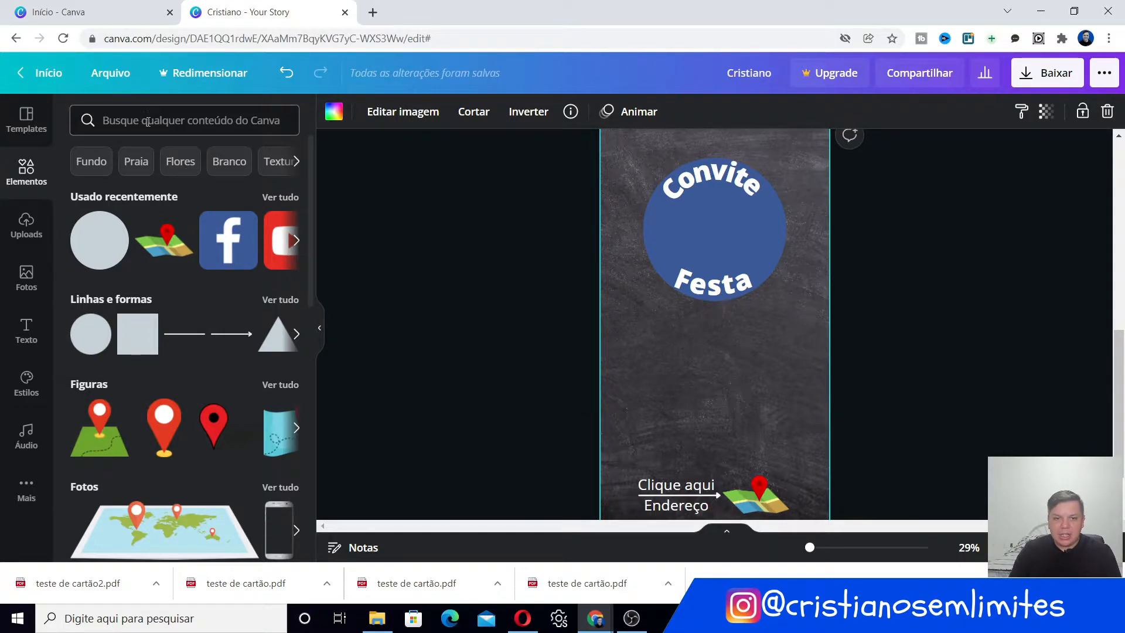
# - Add a blue rectangle beneath the circle and label it "Confirme Sua presença Aqui"
pyautogui.click(132, 333)
pyautogui.moveTo(705, 367); pyautogui.dragTo(721, 404)
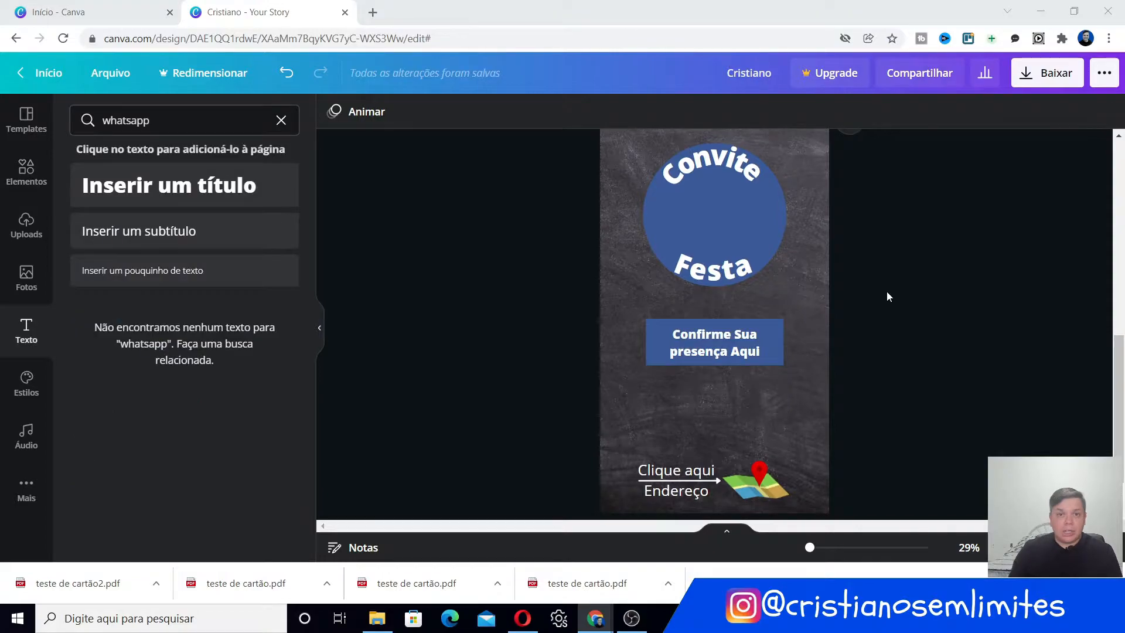
# - Enlarge the grouped "Confirme Sua presença Aqui" rectangle and text, and centre them between the circle and the map icon
pyautogui.click(694, 213)
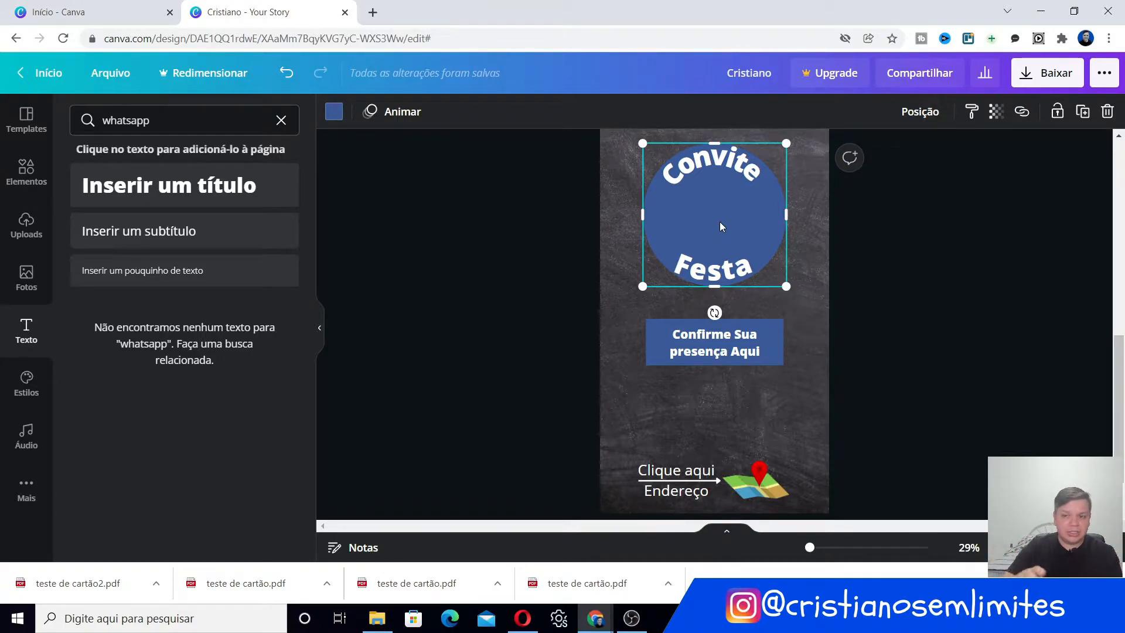
pyautogui.click(779, 343)
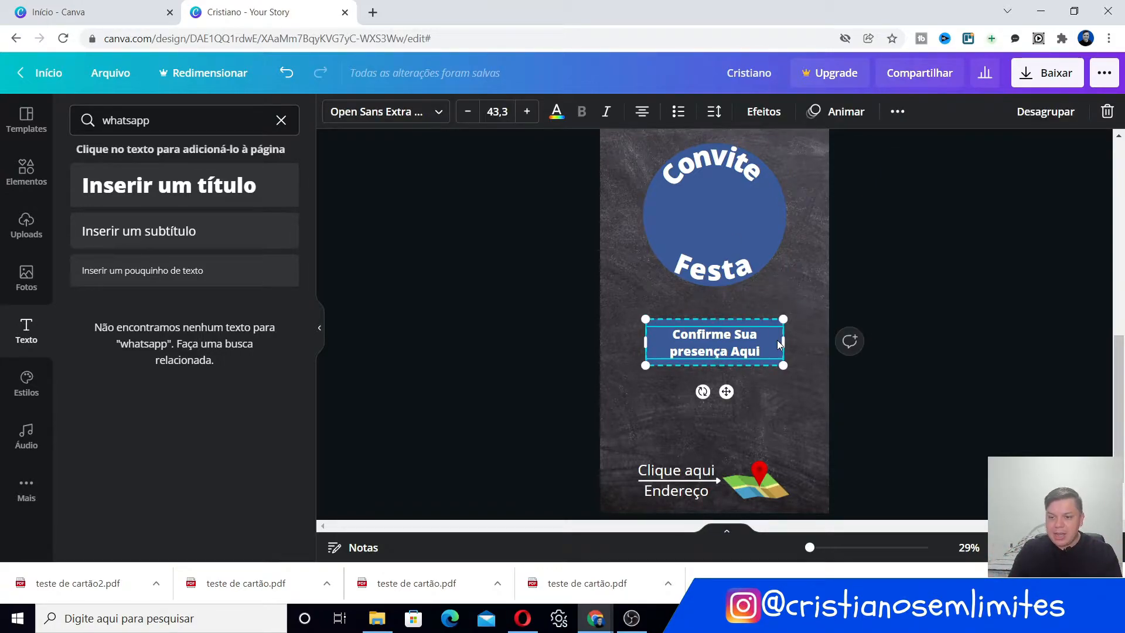
pyautogui.moveTo(764, 350); pyautogui.dragTo(790, 384)
pyautogui.moveTo(650, 387); pyautogui.dragTo(626, 393)
pyautogui.moveTo(699, 378); pyautogui.dragTo(706, 380)
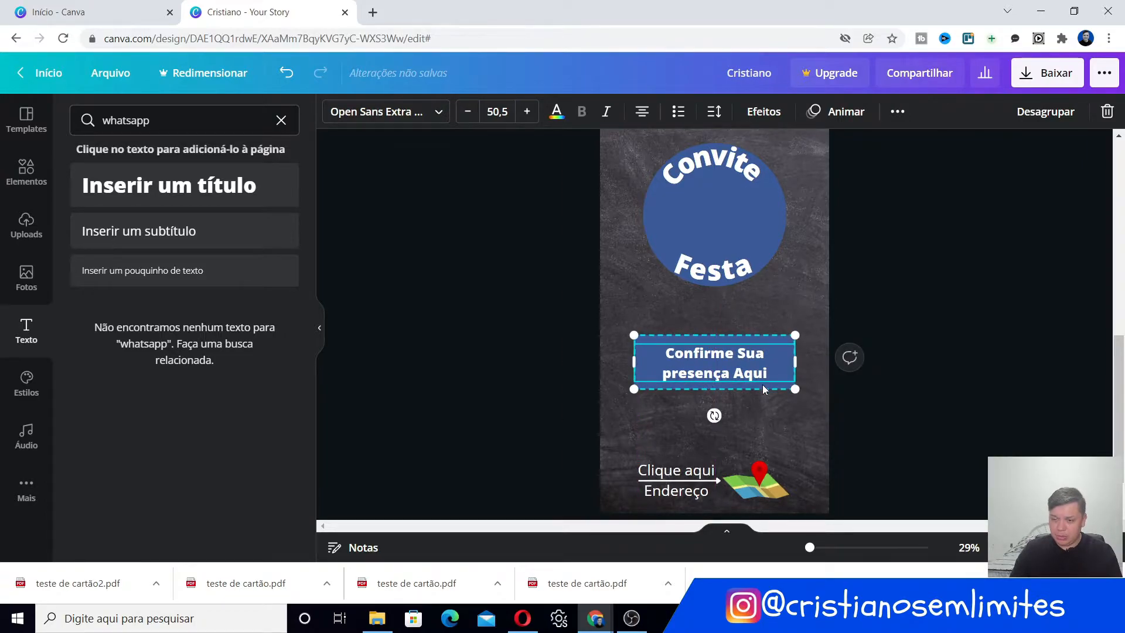
pyautogui.click(792, 417)
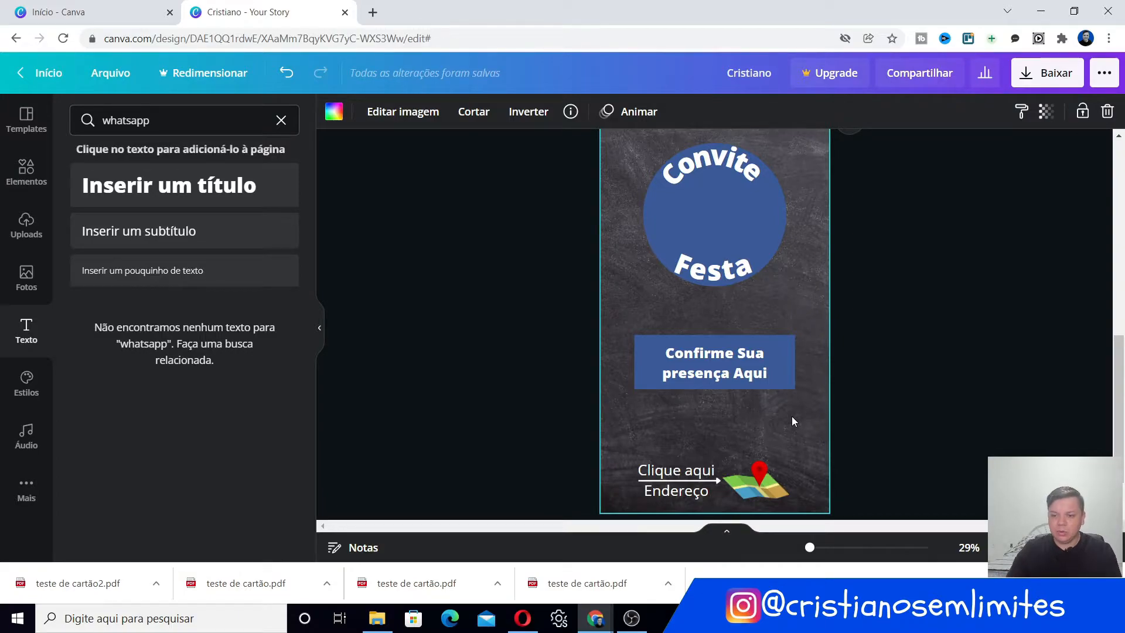
pyautogui.click(783, 382)
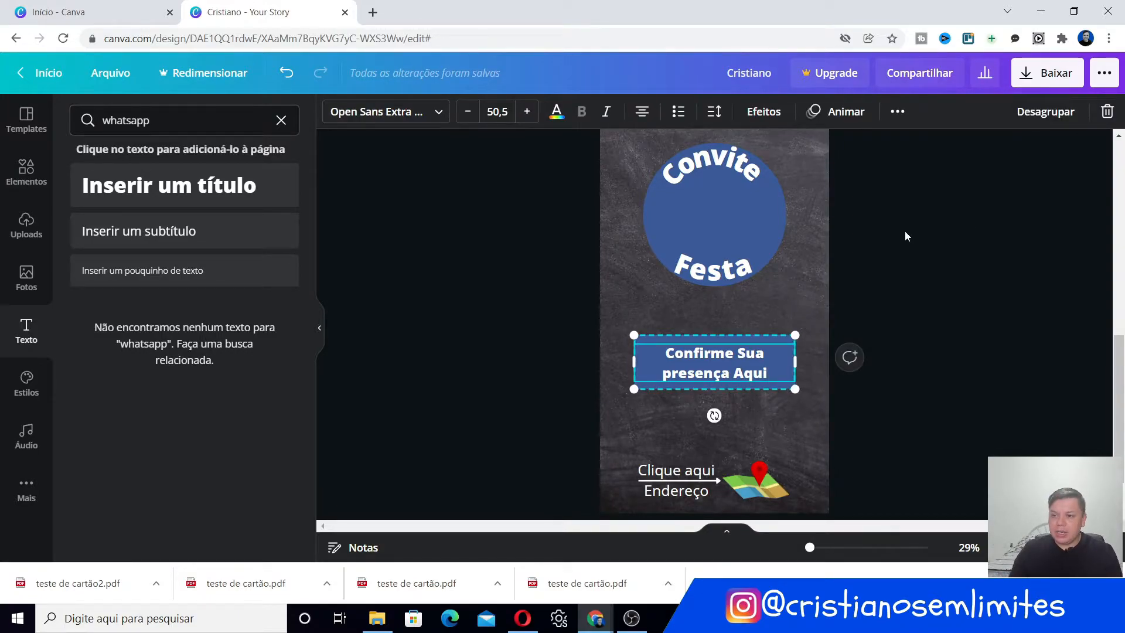
pyautogui.click(1046, 112)
pyautogui.click(1022, 111)
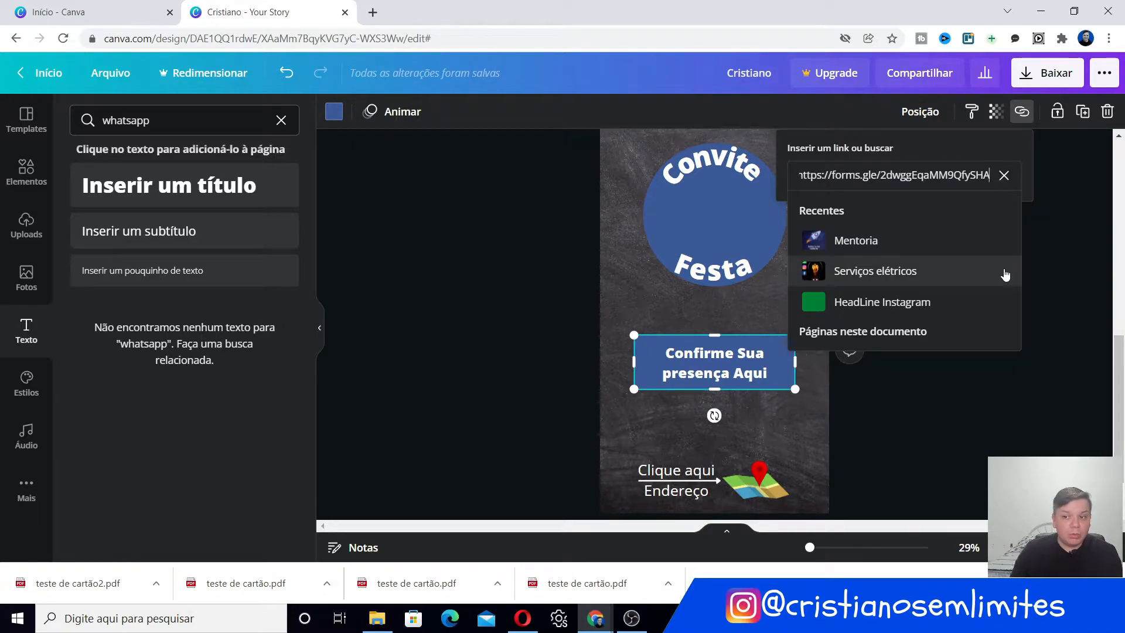
pyautogui.press('Return')
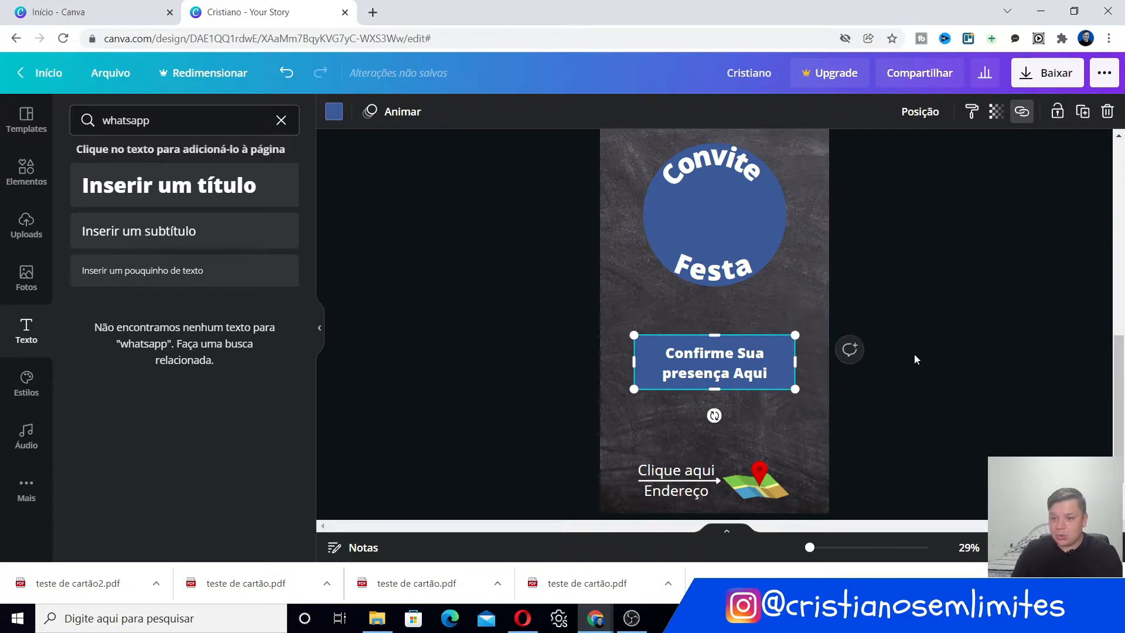
pyautogui.click(683, 364)
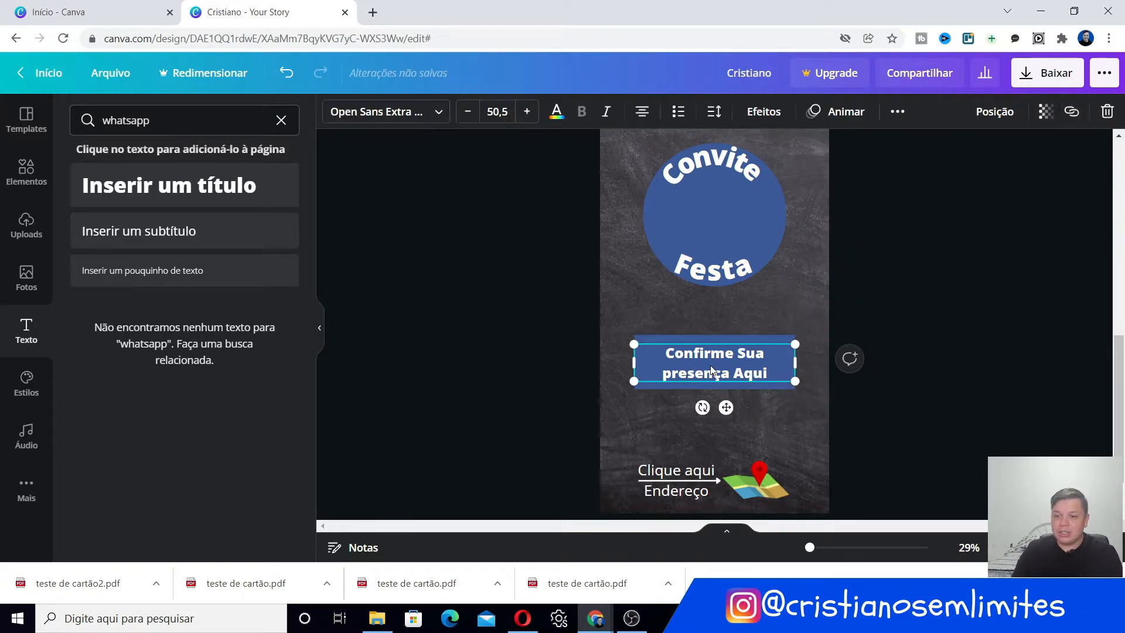
pyautogui.click(1072, 115)
pyautogui.write('https://forms.gle/2dwggEqaMM9QfySHA')
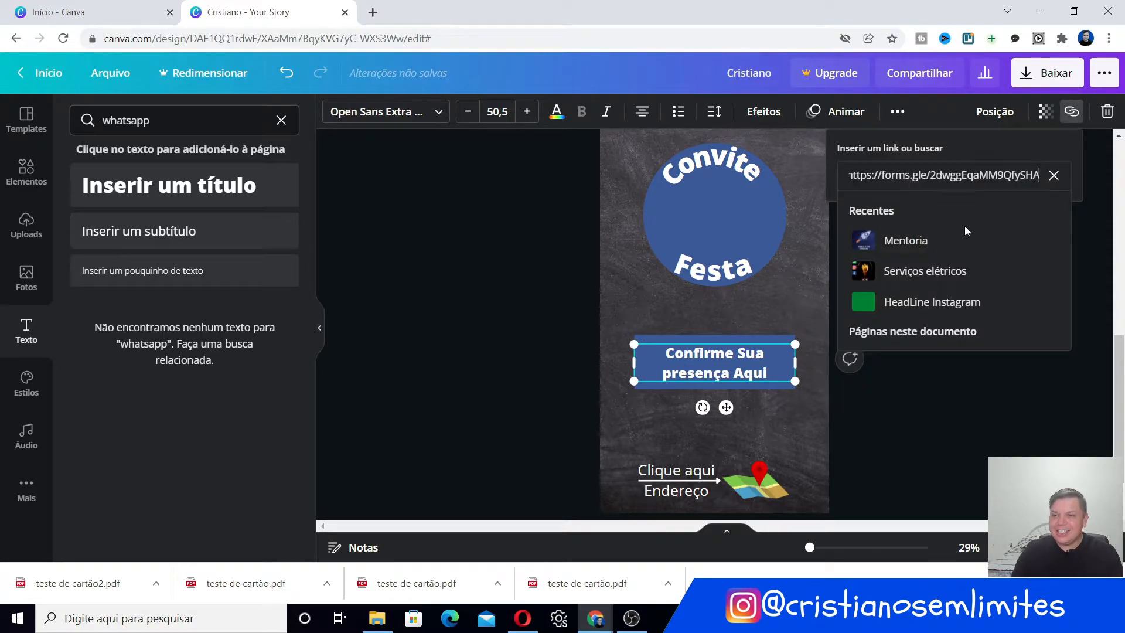
pyautogui.press('Return')
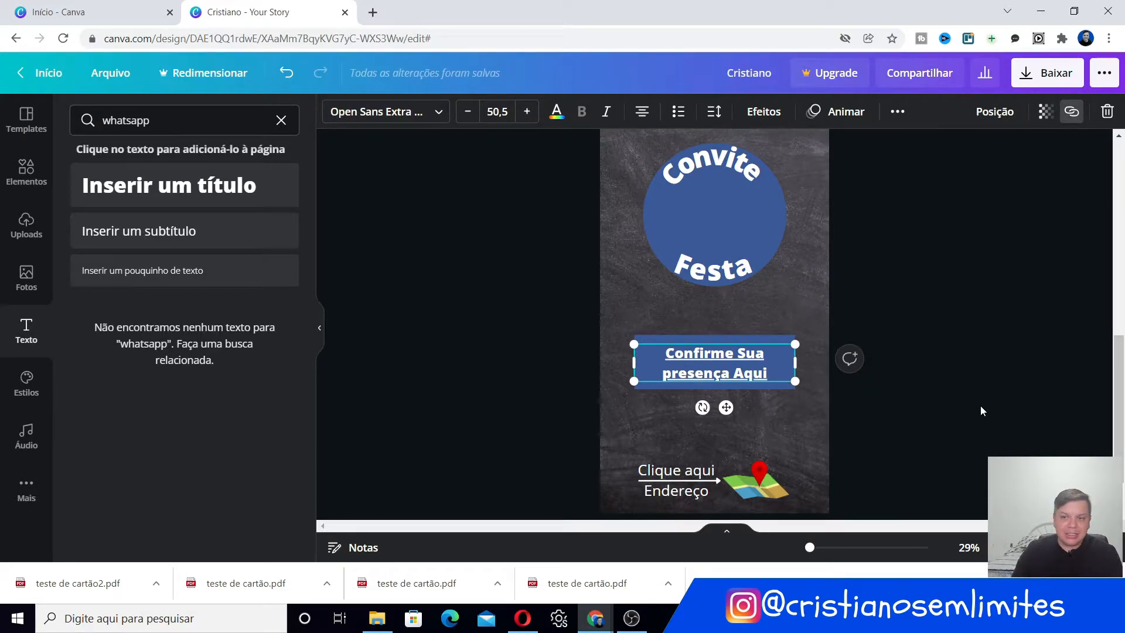
pyautogui.click(991, 405)
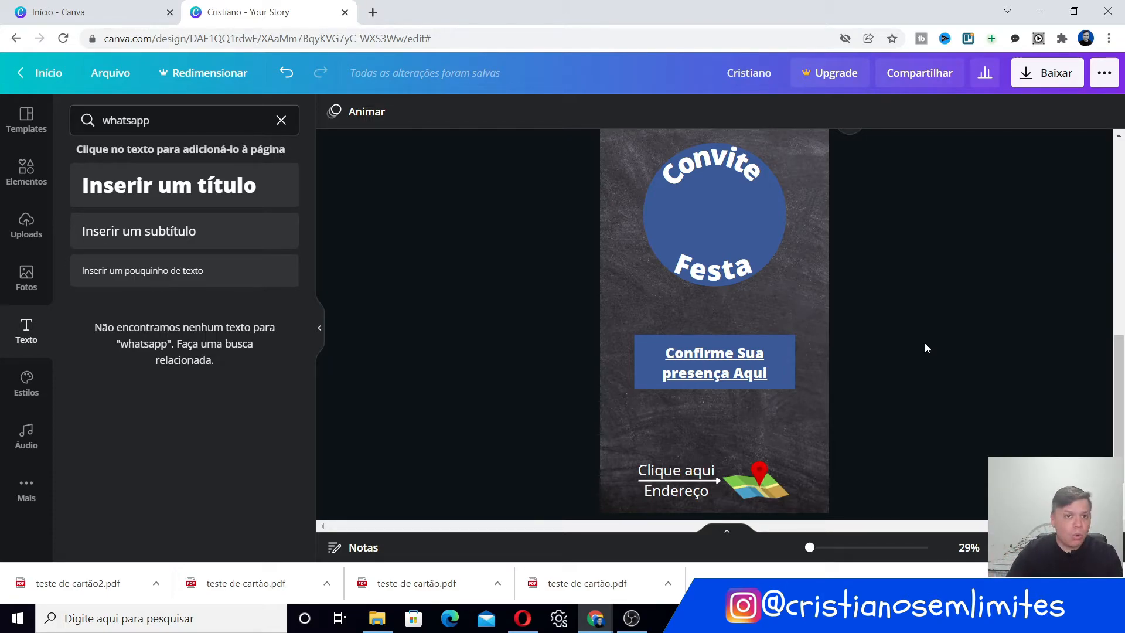
# - Export the two-page design with the party invitation in the PDF para impressão format
pyautogui.click(1048, 73)
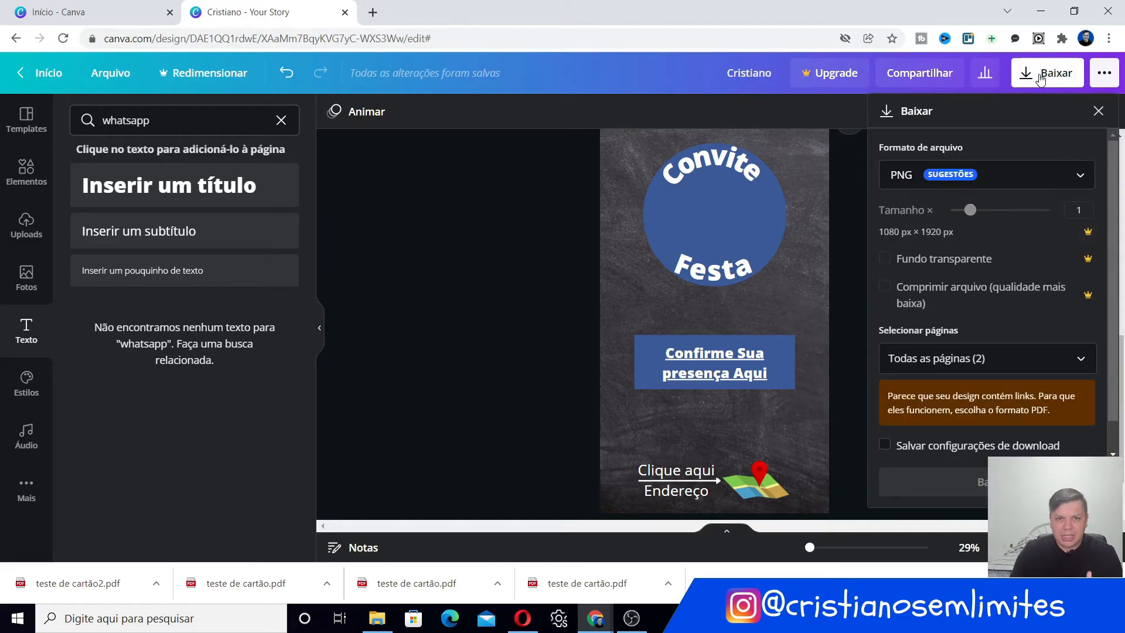
pyautogui.click(1090, 175)
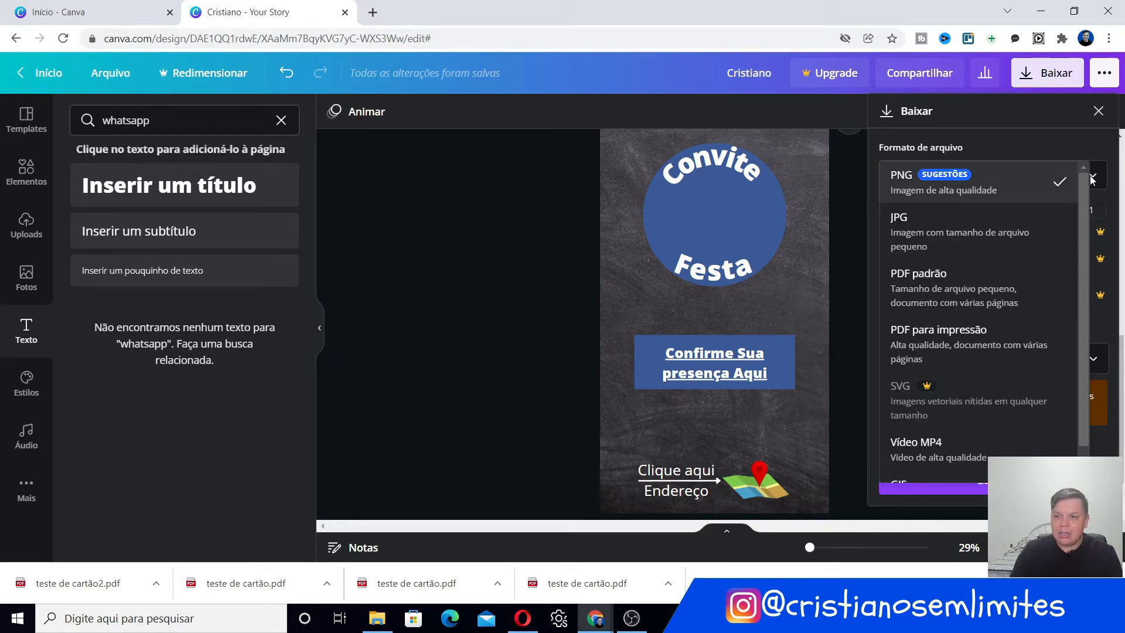
pyautogui.click(943, 334)
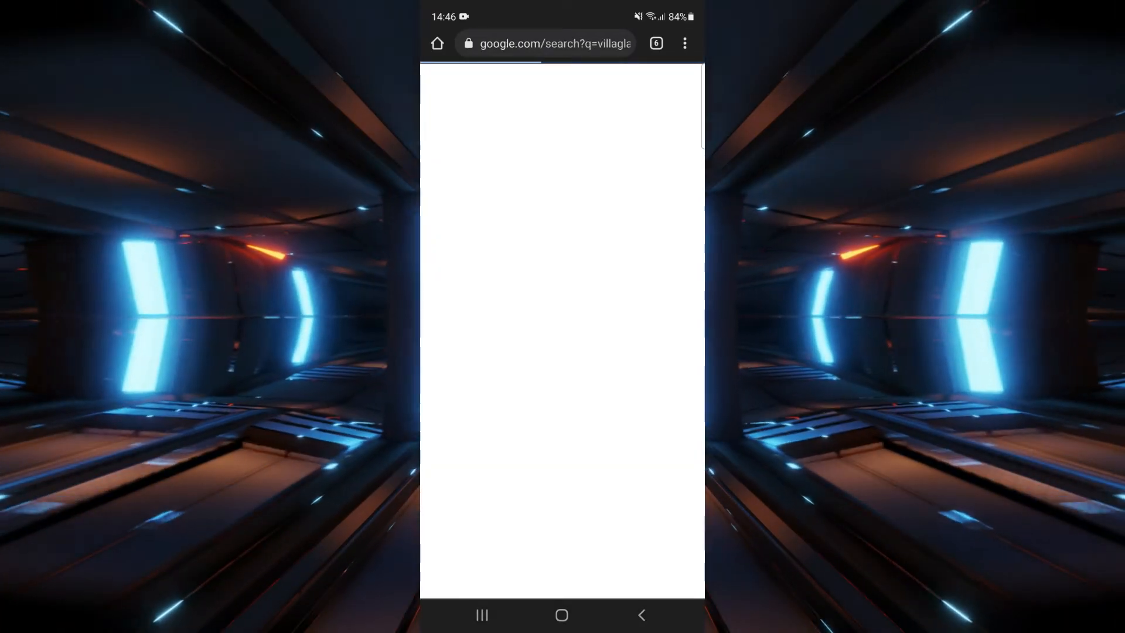
# - On the phone, check the directions to the linked Villa Glam venue and return to teste de cartão3.pdf
pyautogui.scroll(-3, 562, 352)
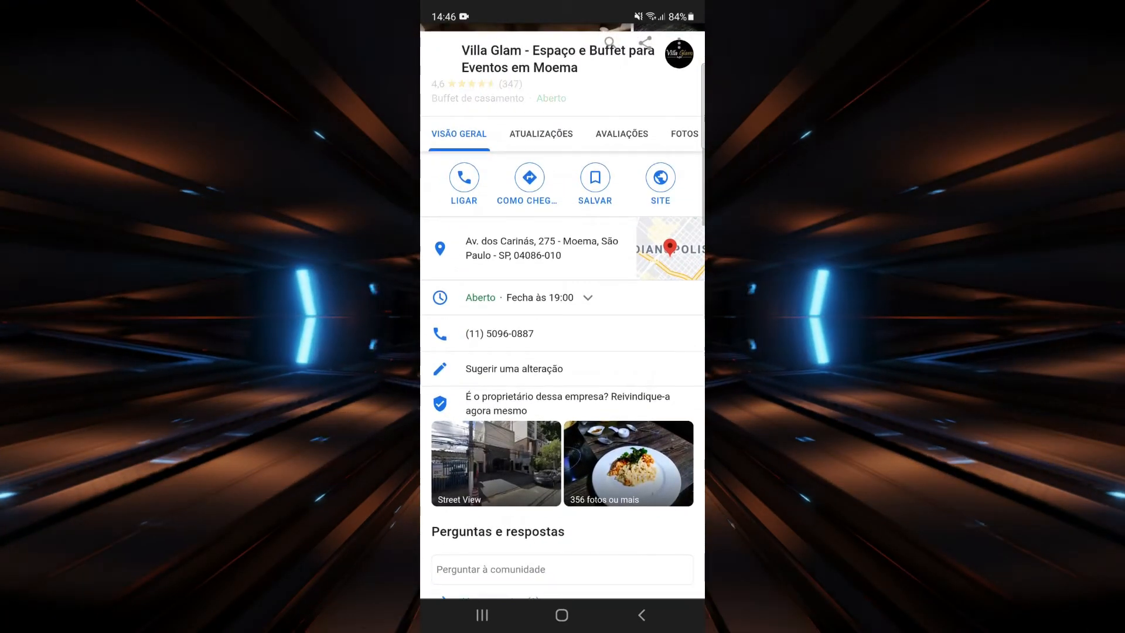
pyautogui.click(529, 177)
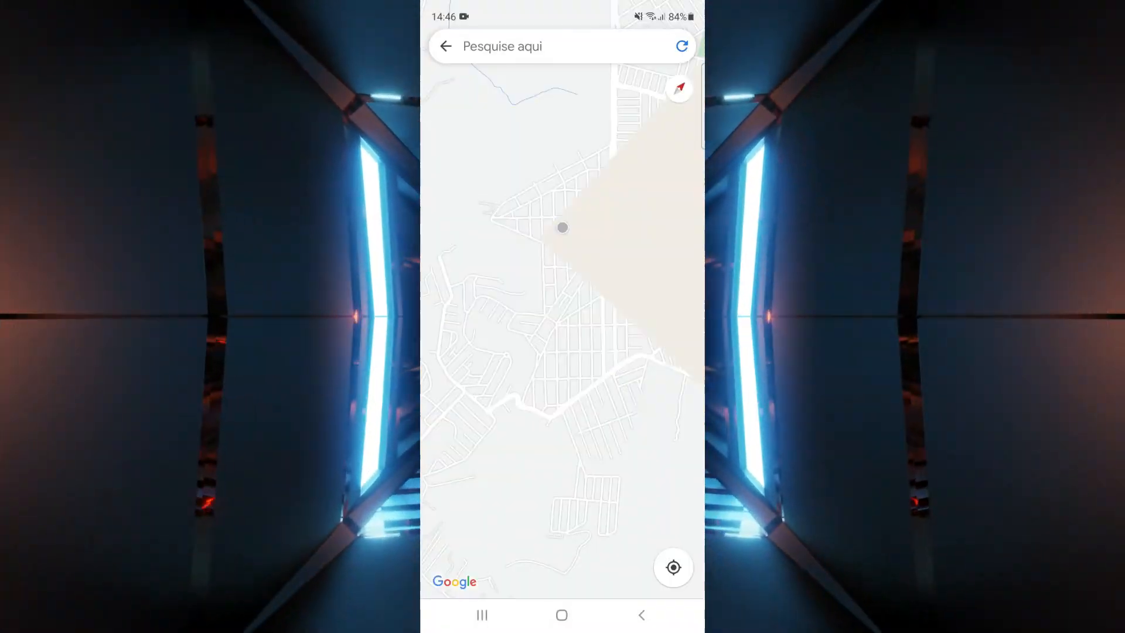
pyautogui.click(481, 615)
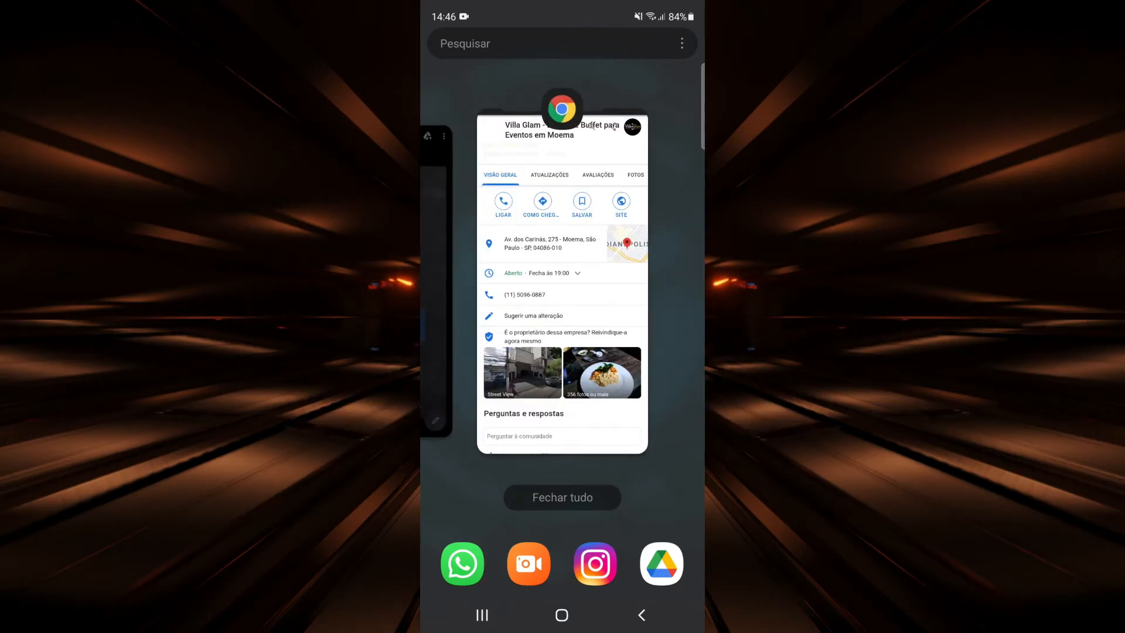
pyautogui.moveTo(481, 281); pyautogui.dragTo(656, 281)
pyautogui.click(563, 281)
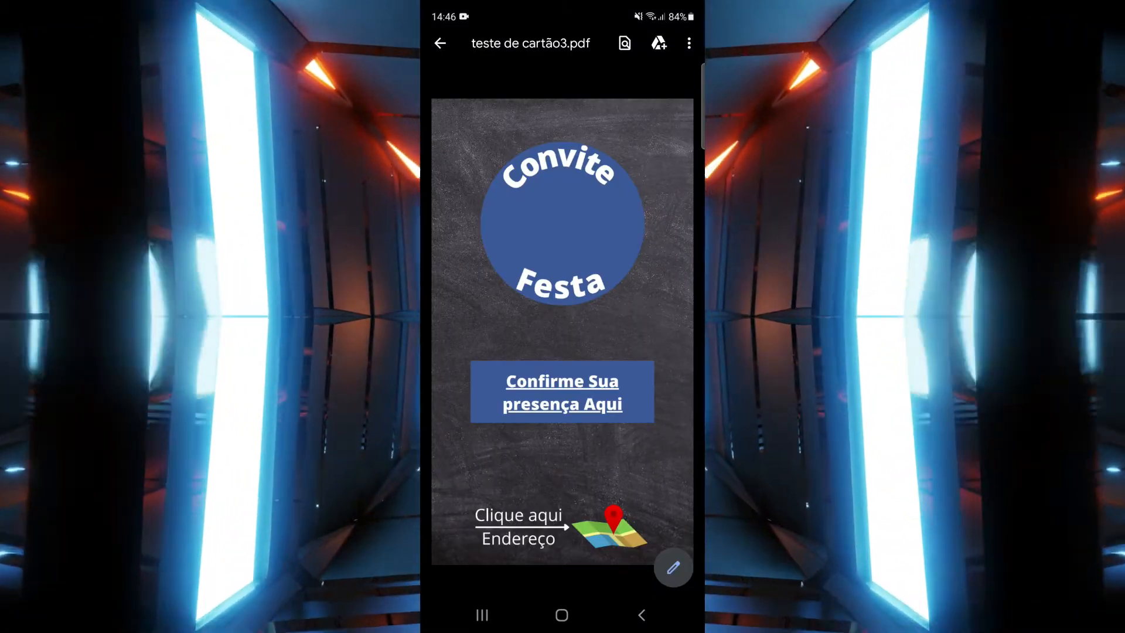
# - Test the invitation's "Confirme Sua presença Aqui" link by opening it in Chrome just once
pyautogui.click(563, 392)
pyautogui.click(500, 580)
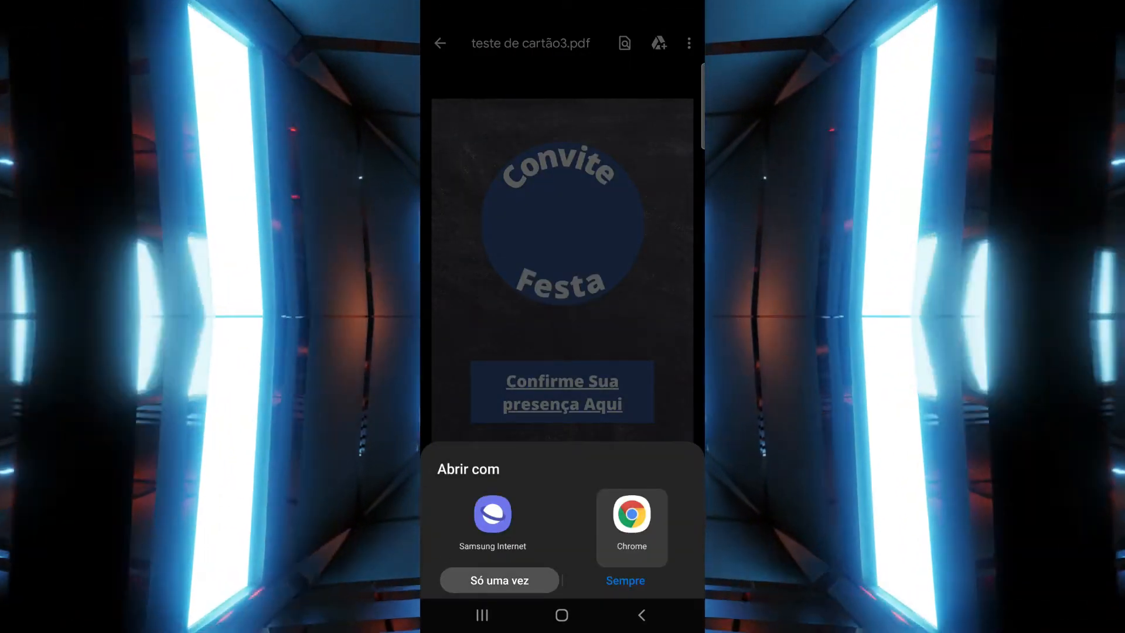
pyautogui.click(499, 580)
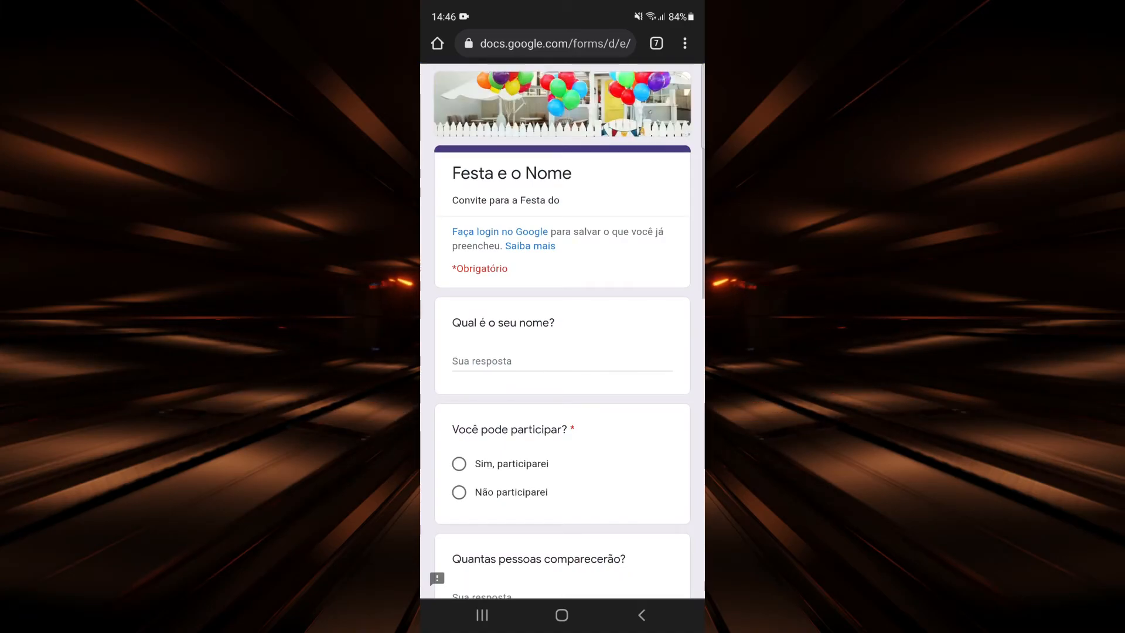
# - Review the questions of the "Festa e o Nome" form and return to the invitation PDF among the recent apps
pyautogui.scroll(-2, 562, 332)
pyautogui.scroll(-10, 562, 331)
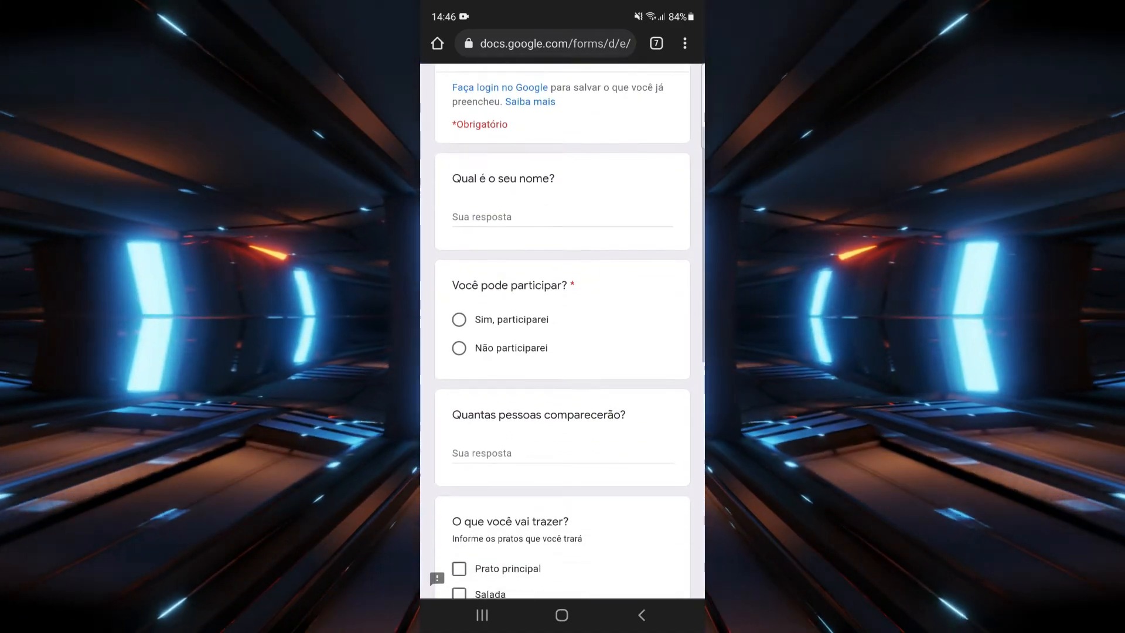
pyautogui.scroll(15, 562, 331)
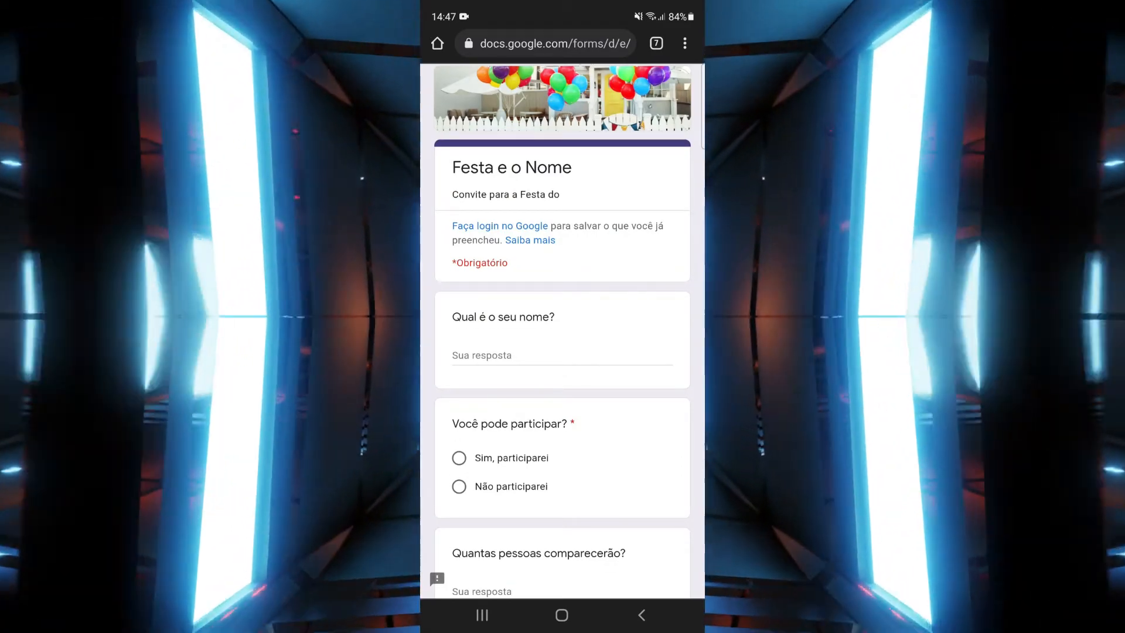
pyautogui.scroll(-10, 562, 331)
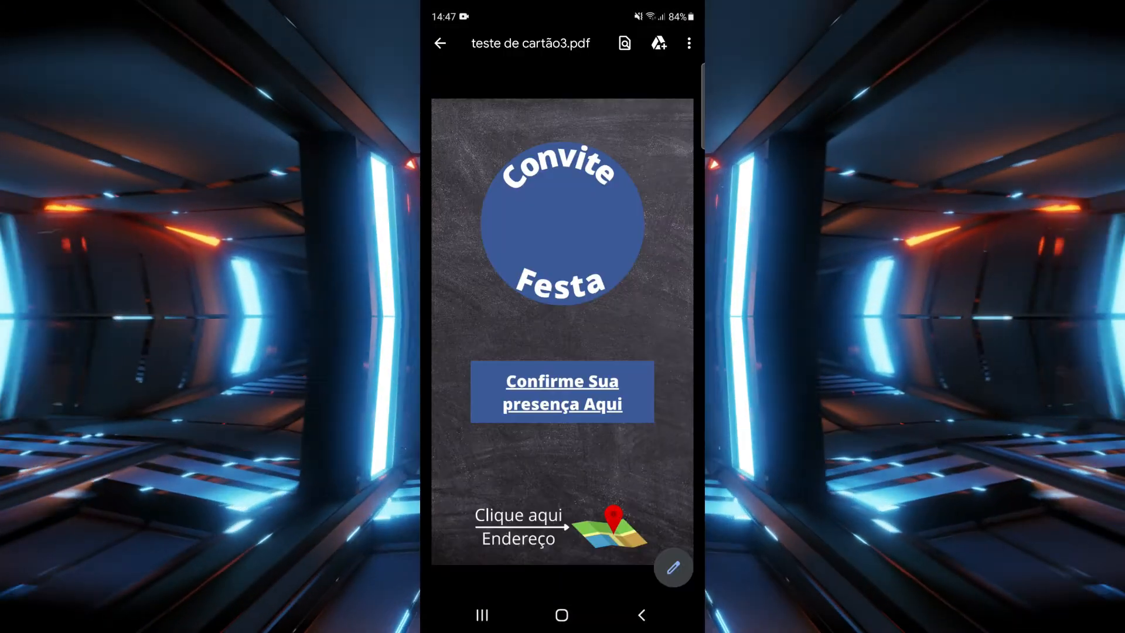
pyautogui.click(482, 614)
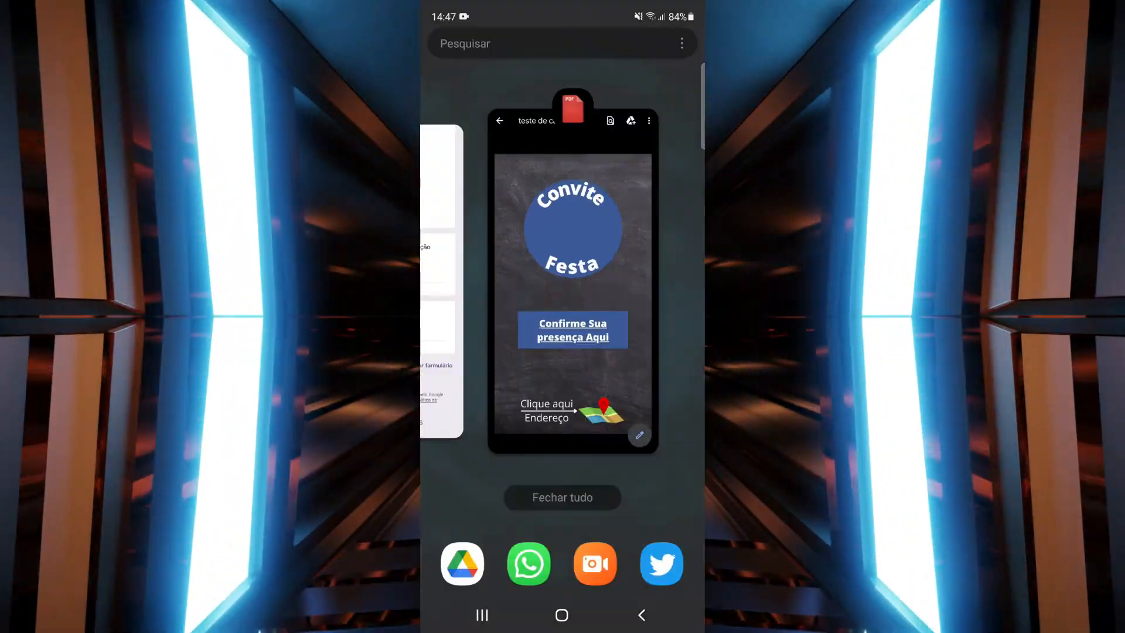
pyautogui.moveTo(528, 281); pyautogui.dragTo(674, 282)
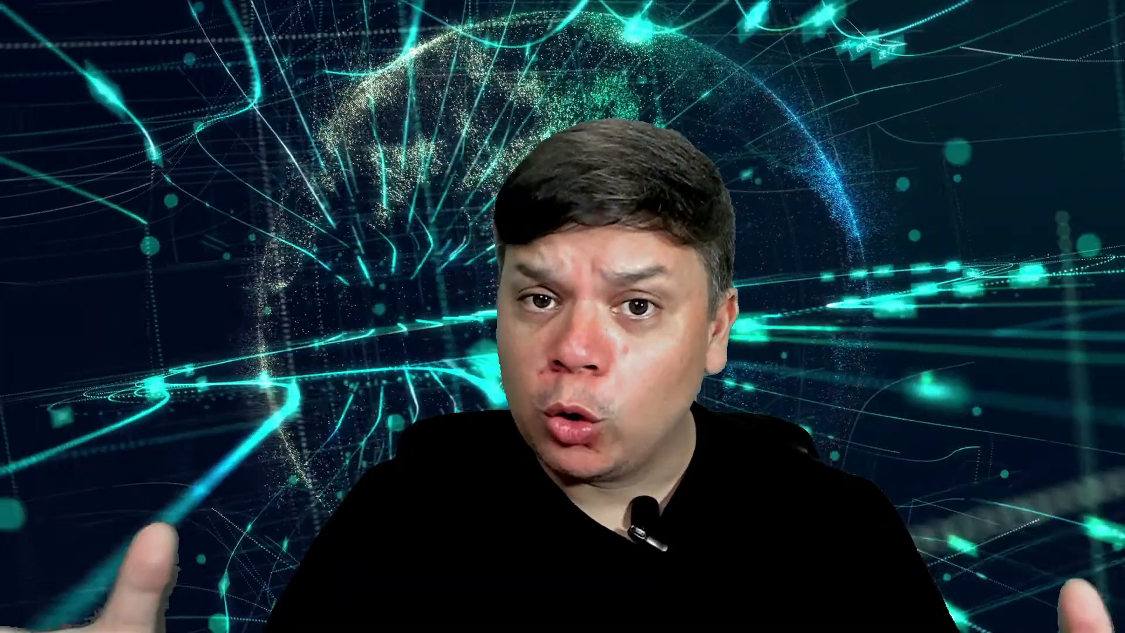